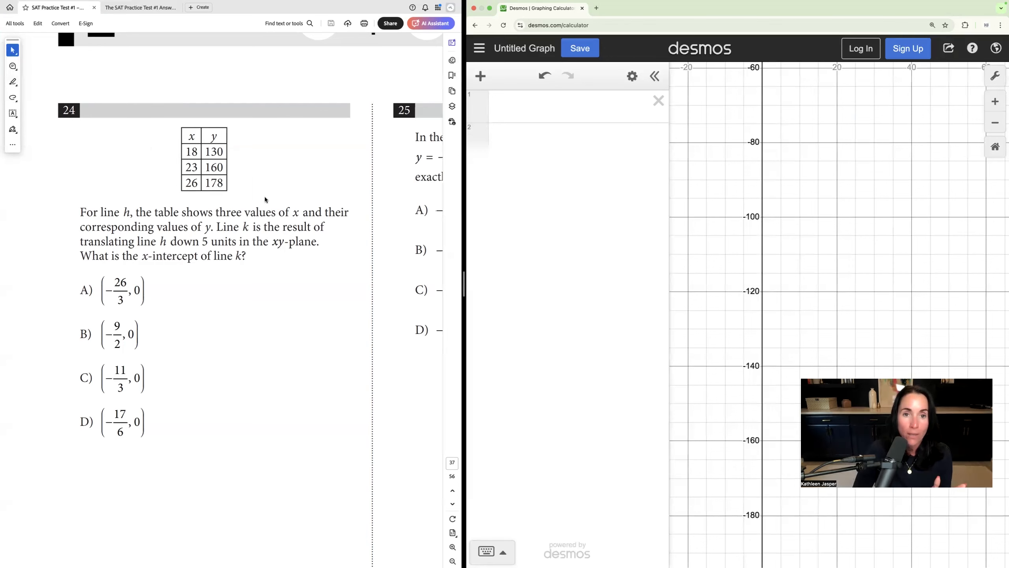
# - Read question 24, including its table for line h and the statement that line k is translated down 5 units
pyautogui.scroll(-10, 265, 198)
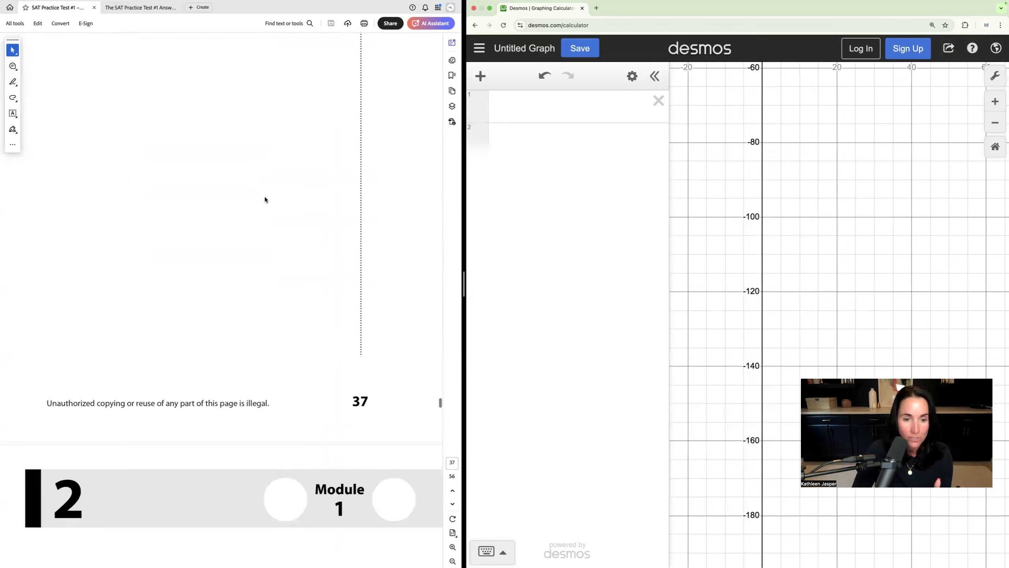
pyautogui.scroll(-5, 265, 198)
pyautogui.scroll(12, 265, 197)
pyautogui.scroll(4, 265, 199)
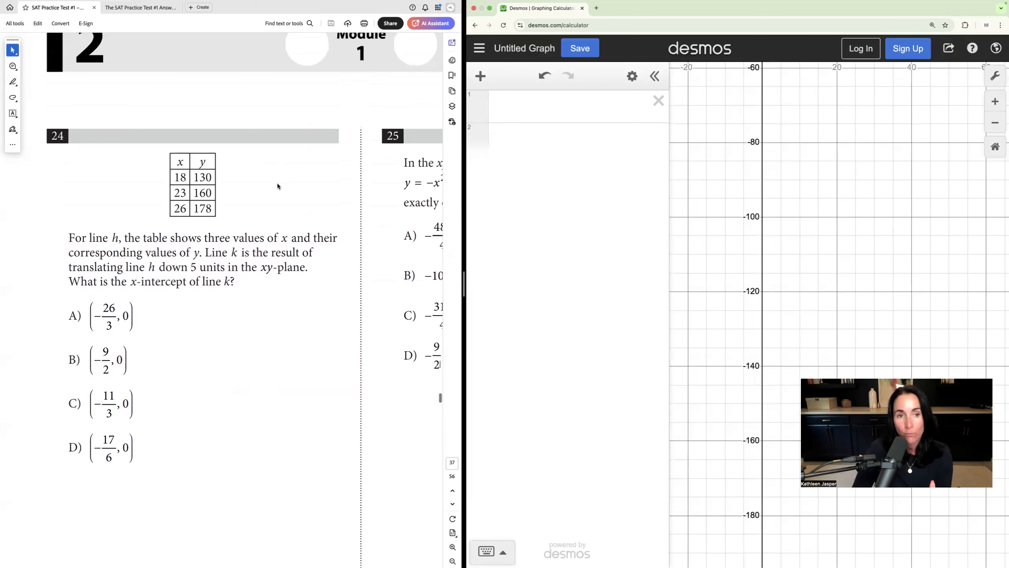
pyautogui.hscroll(3, 391, 190)
pyautogui.hscroll(-4, 391, 190)
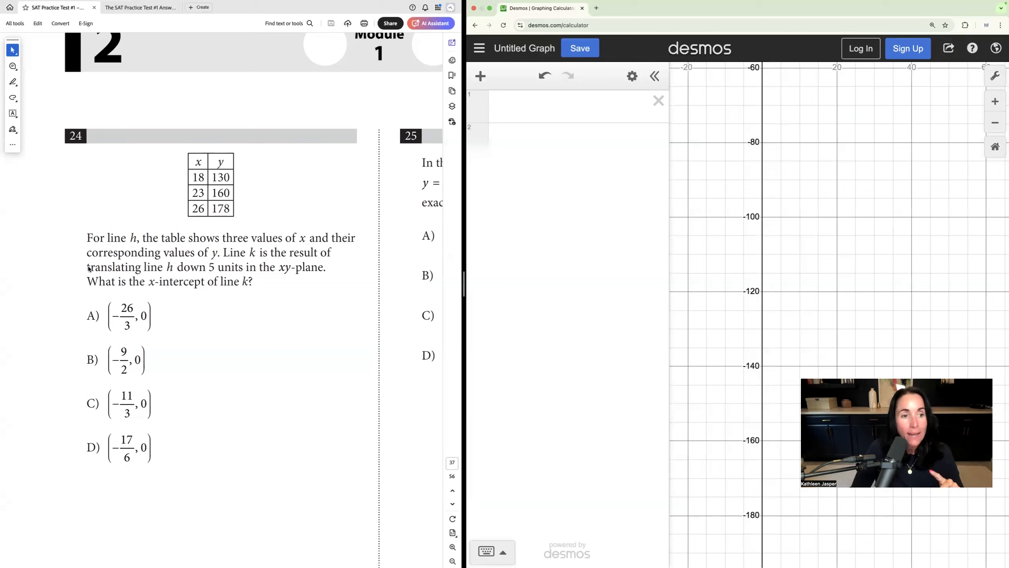
pyautogui.moveTo(223, 253)
pyautogui.mouseDown()
pyautogui.moveTo(268, 253)
pyautogui.moveTo(141, 268)
pyautogui.moveTo(240, 268)
pyautogui.moveTo(214, 268)
pyautogui.mouseUp()
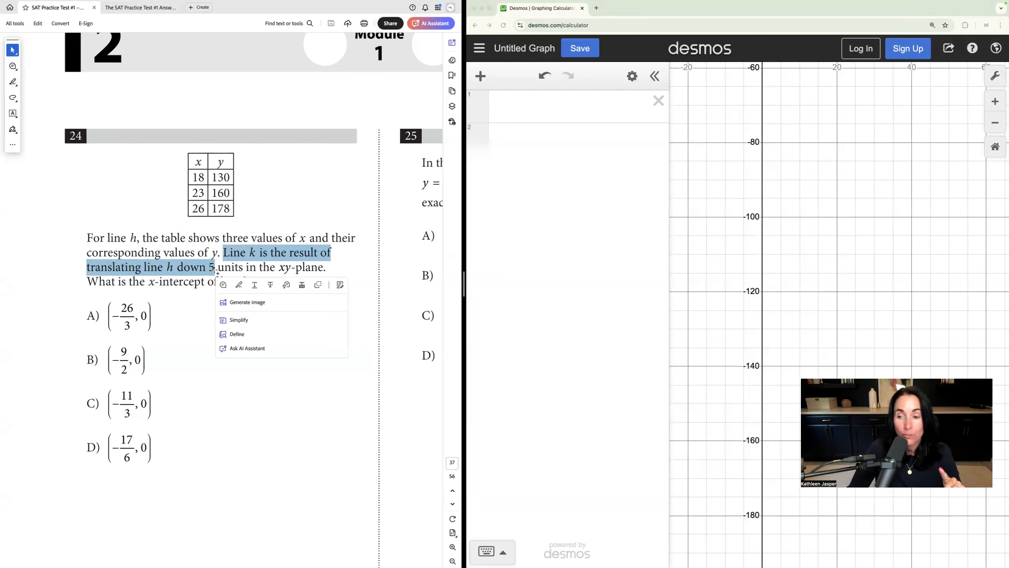
pyautogui.click(195, 272)
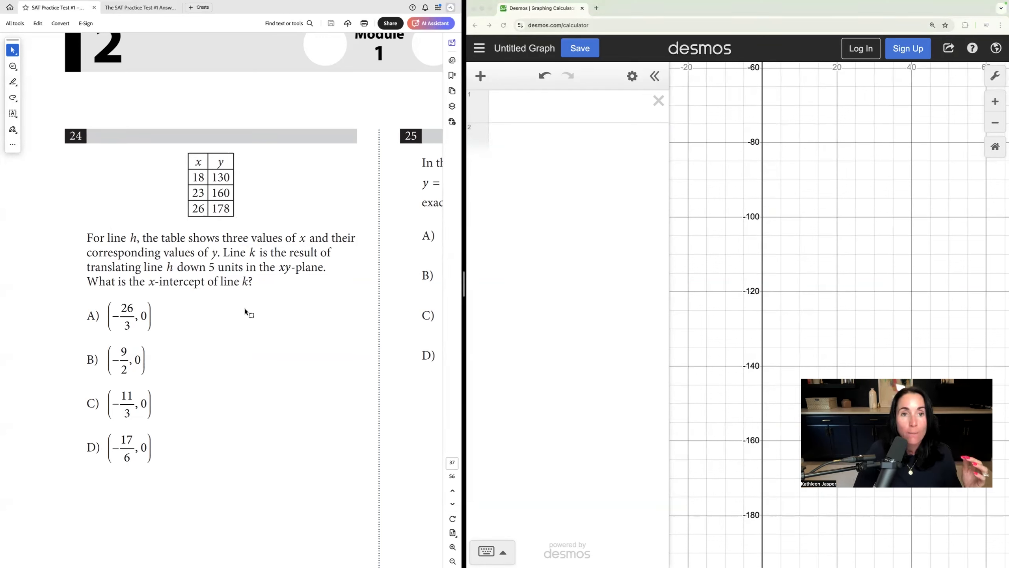
pyautogui.click(528, 111)
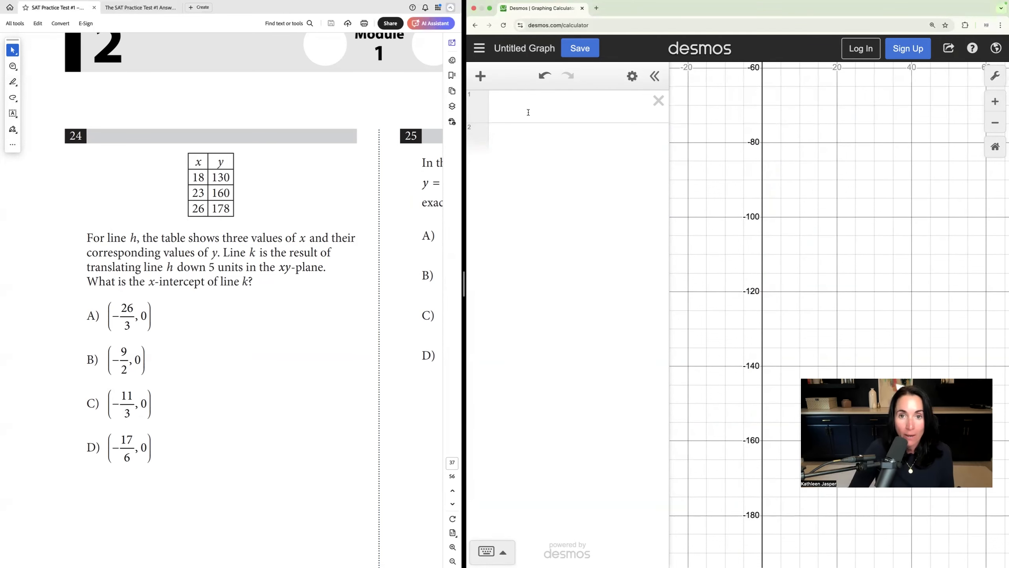
pyautogui.write('y')
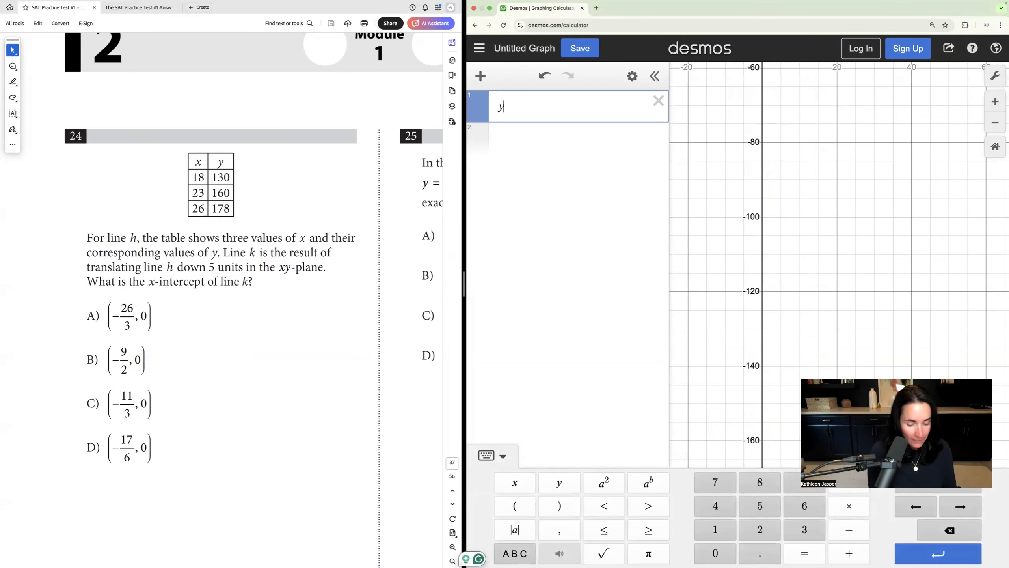
pyautogui.write('=mx+b')
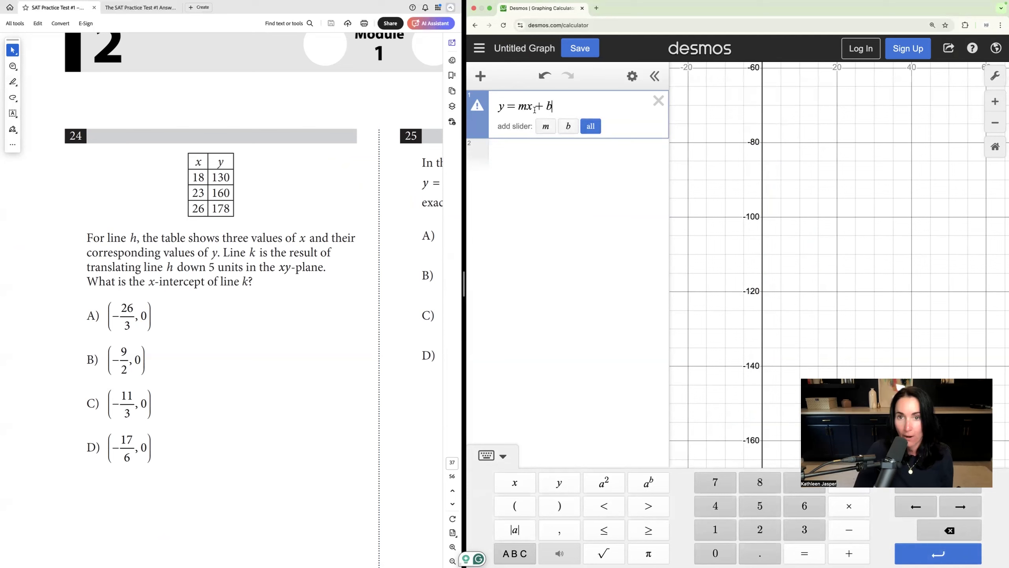
pyautogui.moveTo(544, 106); pyautogui.dragTo(555, 104)
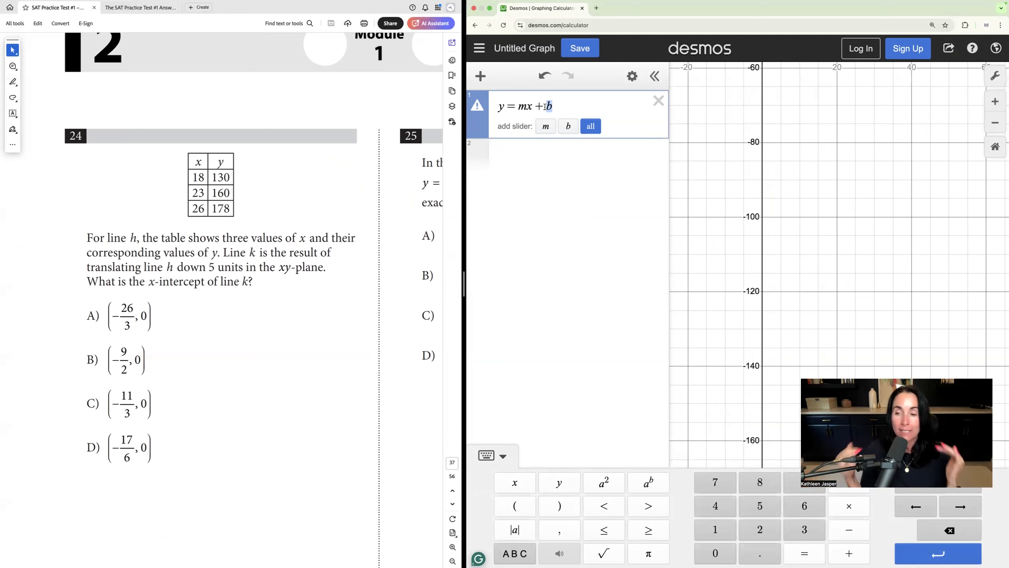
pyautogui.click(657, 102)
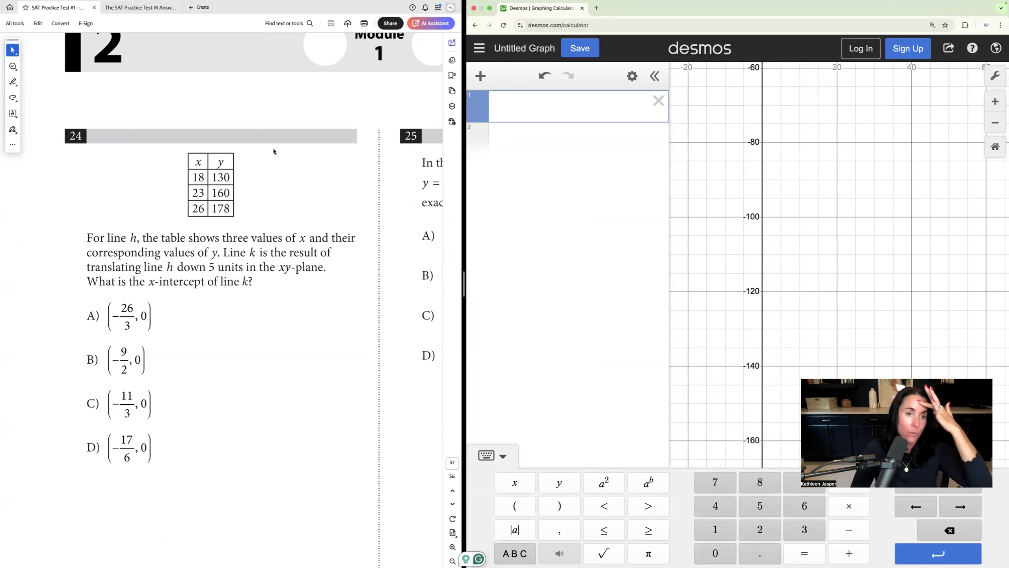
# - Add a table to the expression list and fill its first row with x = 18 and y = 130
pyautogui.click(480, 76)
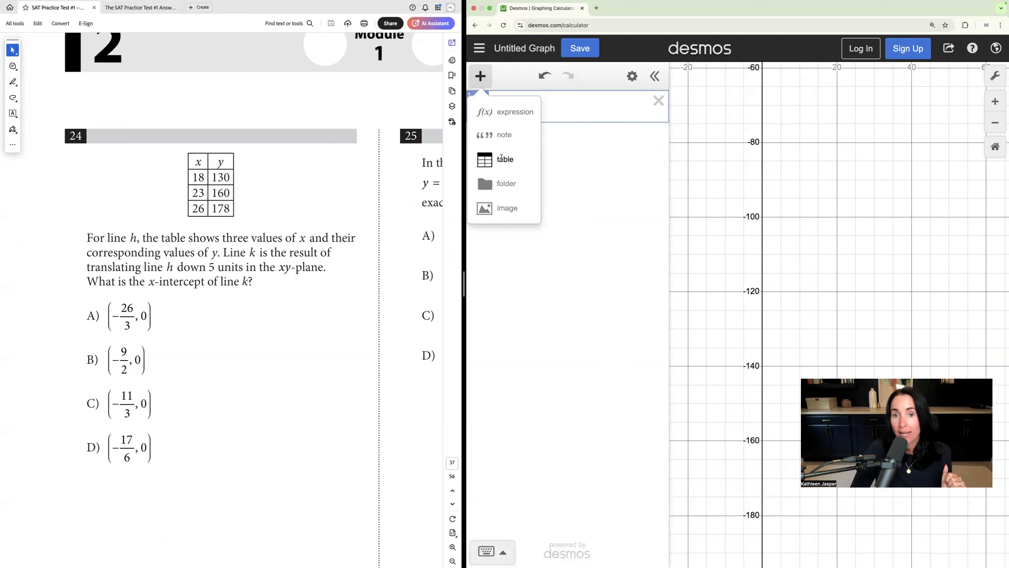
pyautogui.click(516, 161)
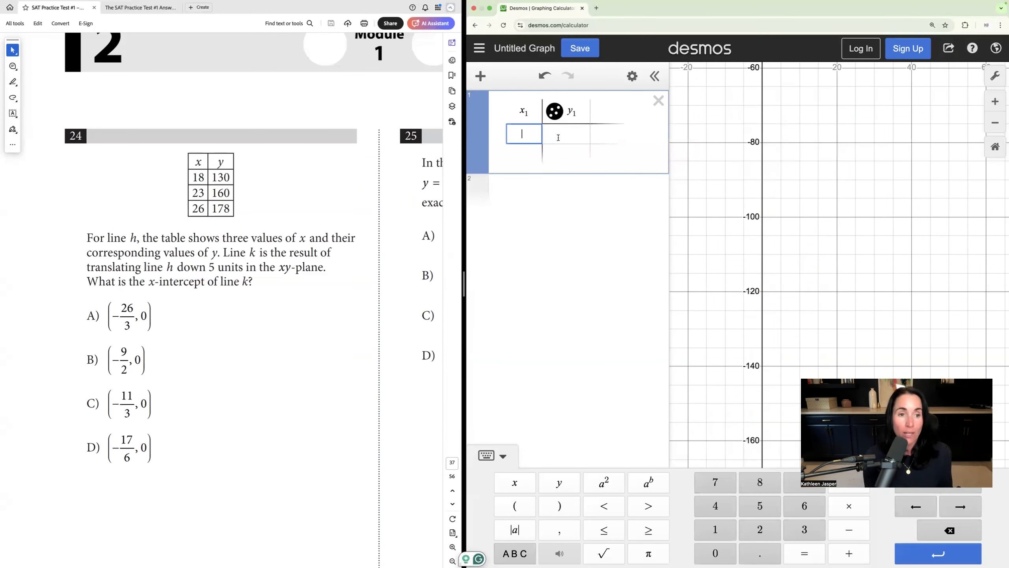
pyautogui.write('18')
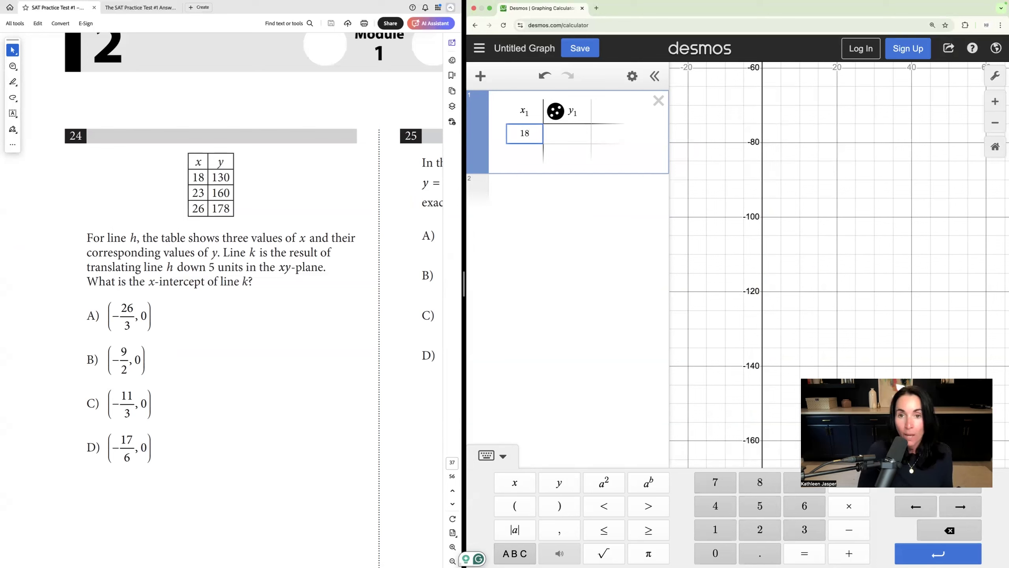
pyautogui.press('Tab')
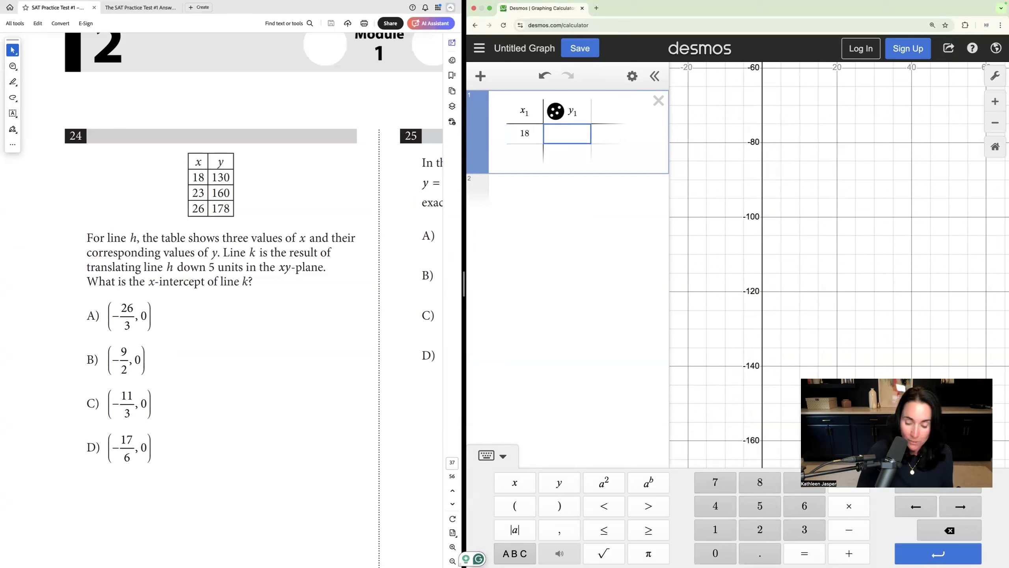
pyautogui.write('130')
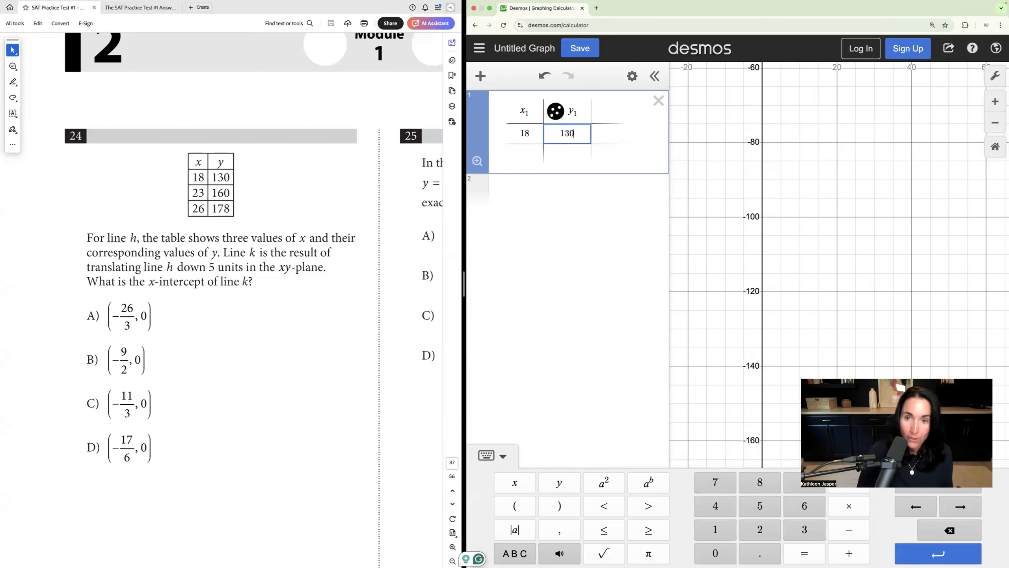
pyautogui.press('Tab')
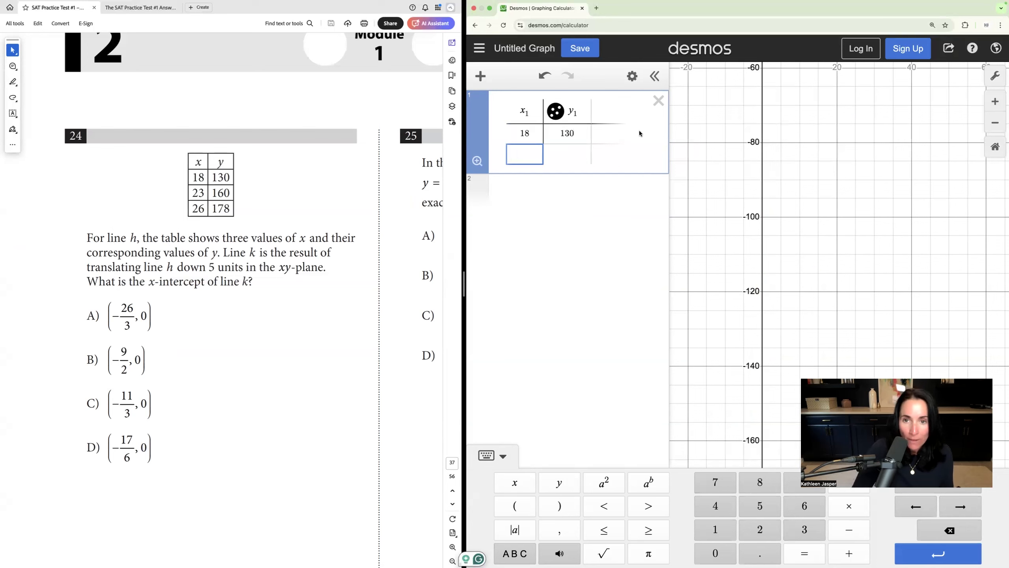
# - Complete the table with the points (23, 160) and (26, 178)
pyautogui.write('23')
pyautogui.press('Tab')
pyautogui.write('160')
pyautogui.press('Tab')
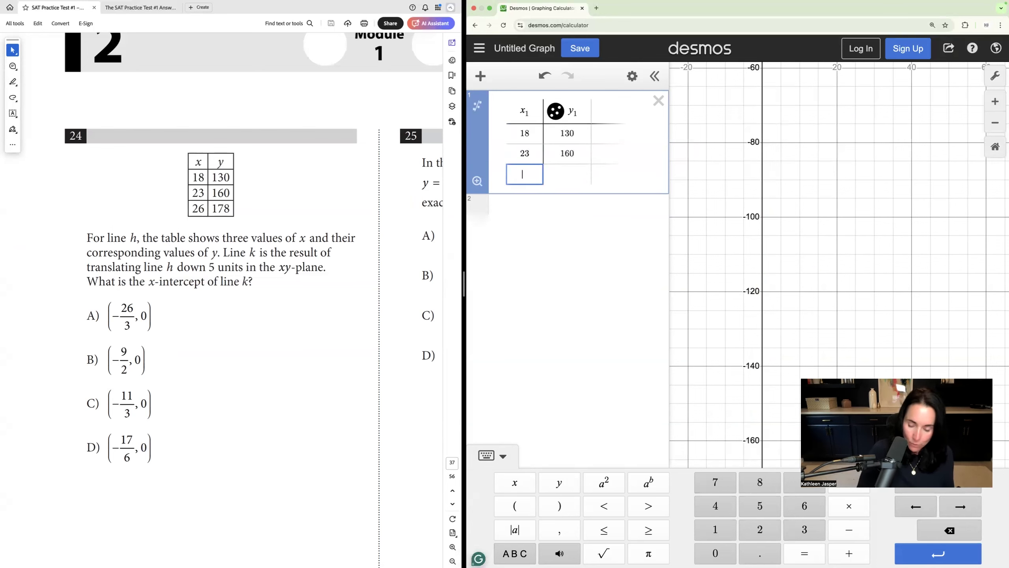
pyautogui.write('26')
pyautogui.press('Tab')
pyautogui.write('178')
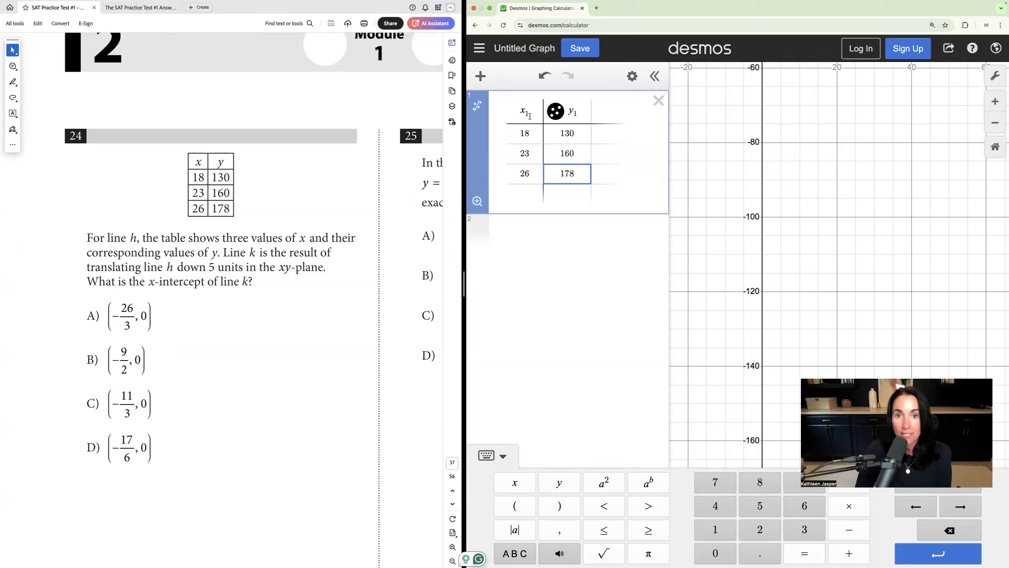
# - Fit a linear regression to the table points and compare its equation with the question's 5-unit downward translation
pyautogui.click(476, 110)
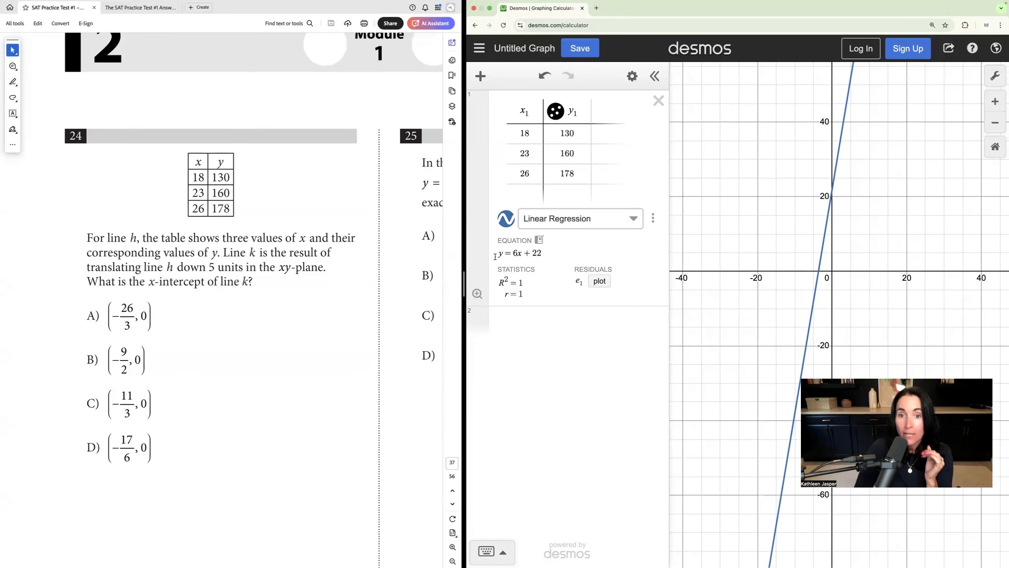
pyautogui.moveTo(495, 256); pyautogui.dragTo(545, 257)
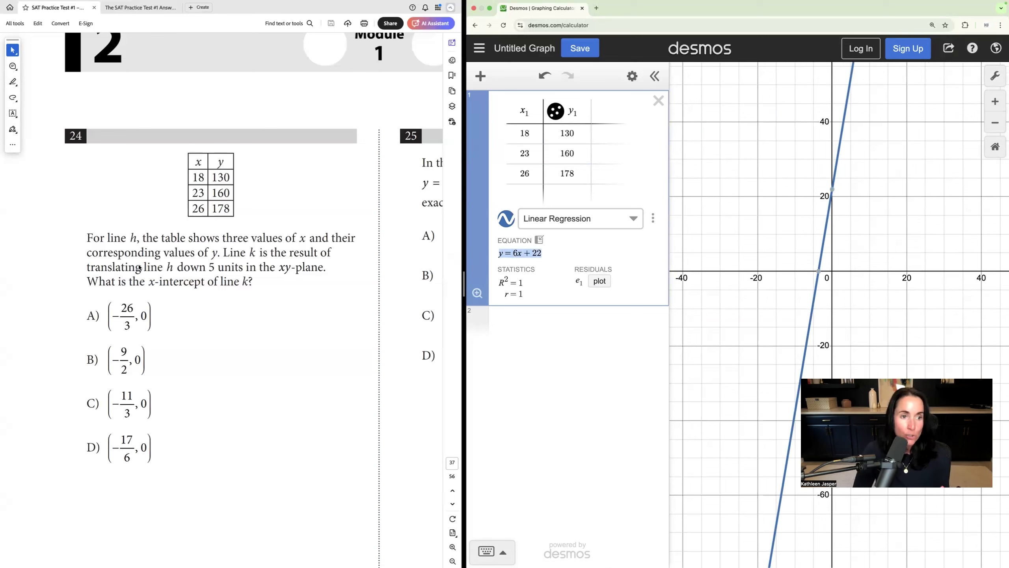
pyautogui.moveTo(88, 267); pyautogui.dragTo(222, 268)
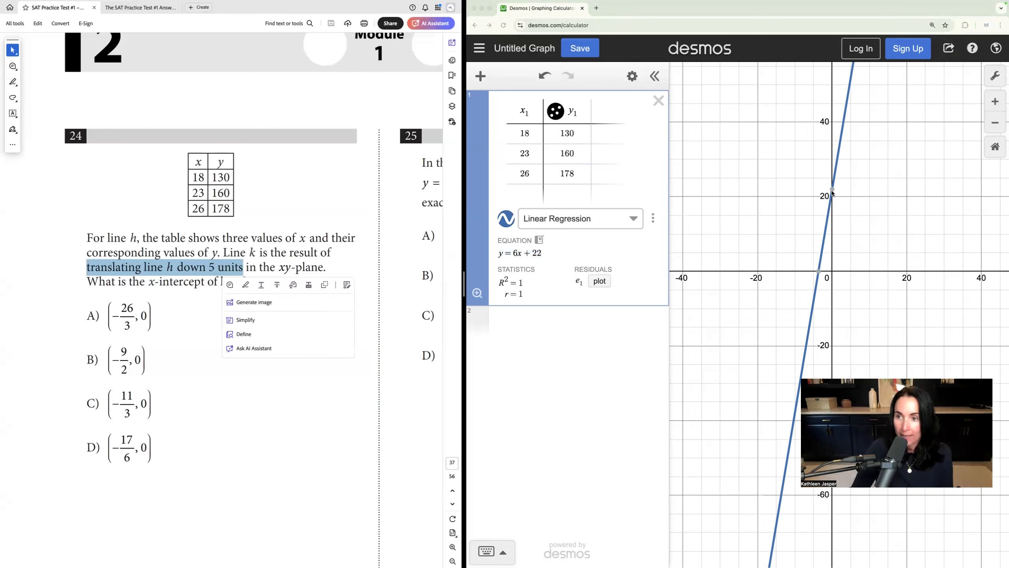
pyautogui.doubleClick(532, 256)
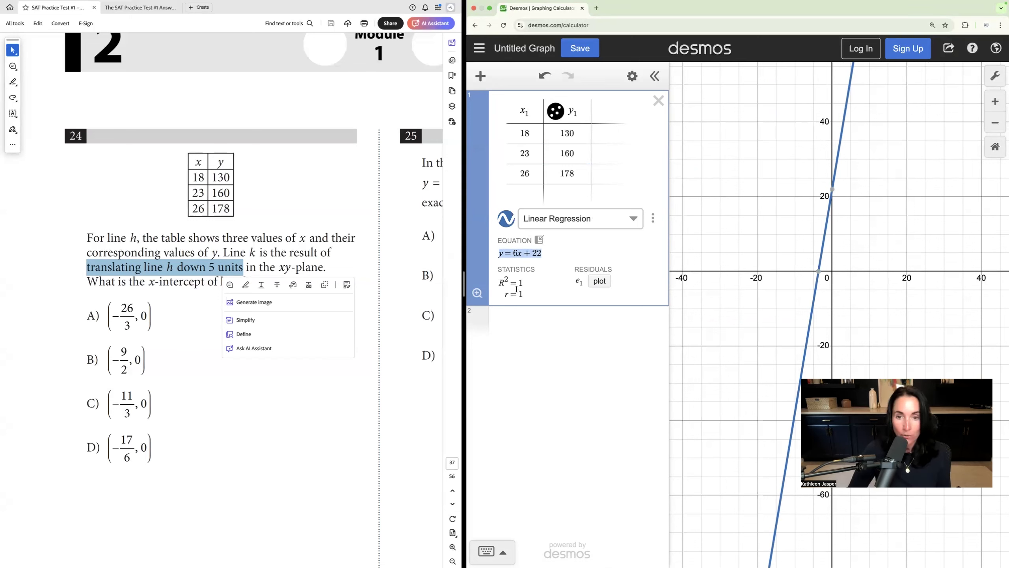
# - Graph line k as y = 6x + 17 in a new expression below the table
pyautogui.click(515, 326)
pyautogui.write('y=6')
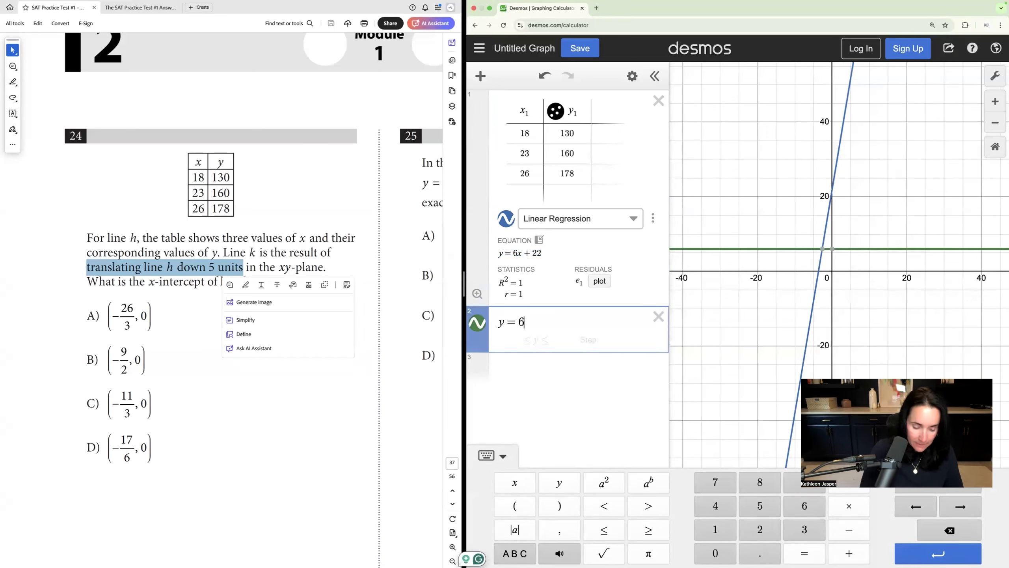
pyautogui.write('x+')
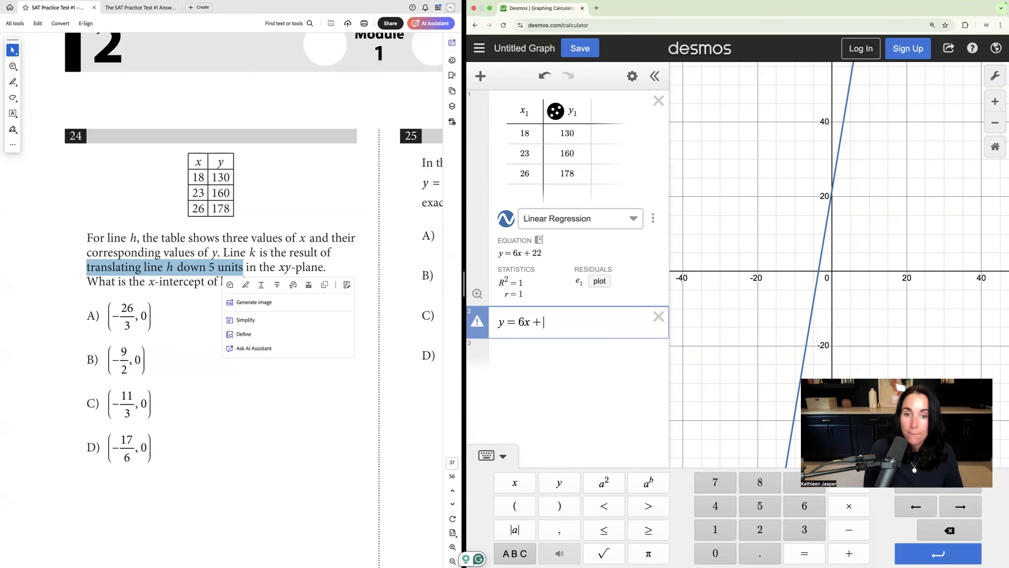
pyautogui.write('17')
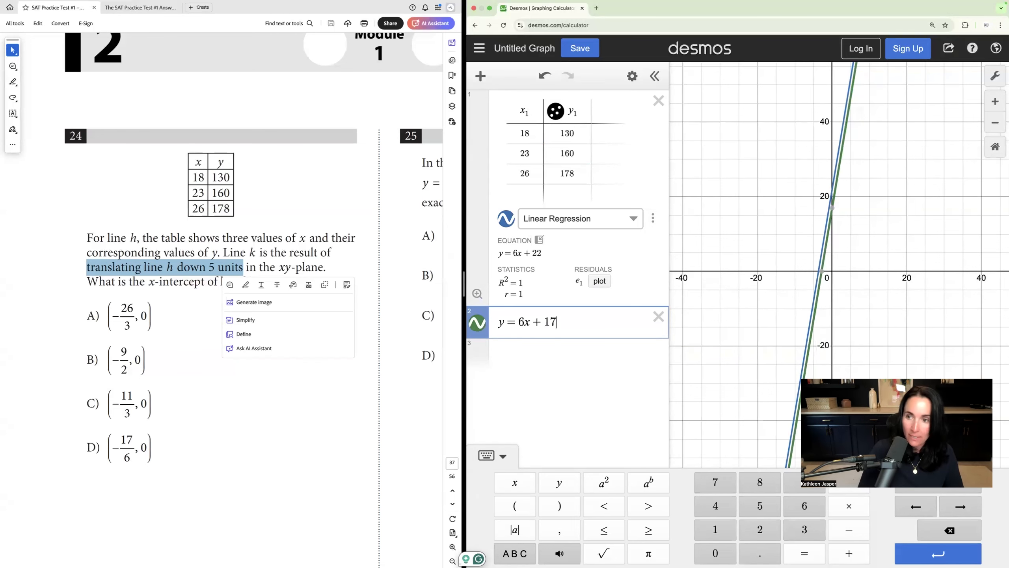
# - Examine where the y = 6x + 17 line crosses the x-axis and display that point's coordinates
pyautogui.click(755, 249)
pyautogui.scroll(-3, 755, 248)
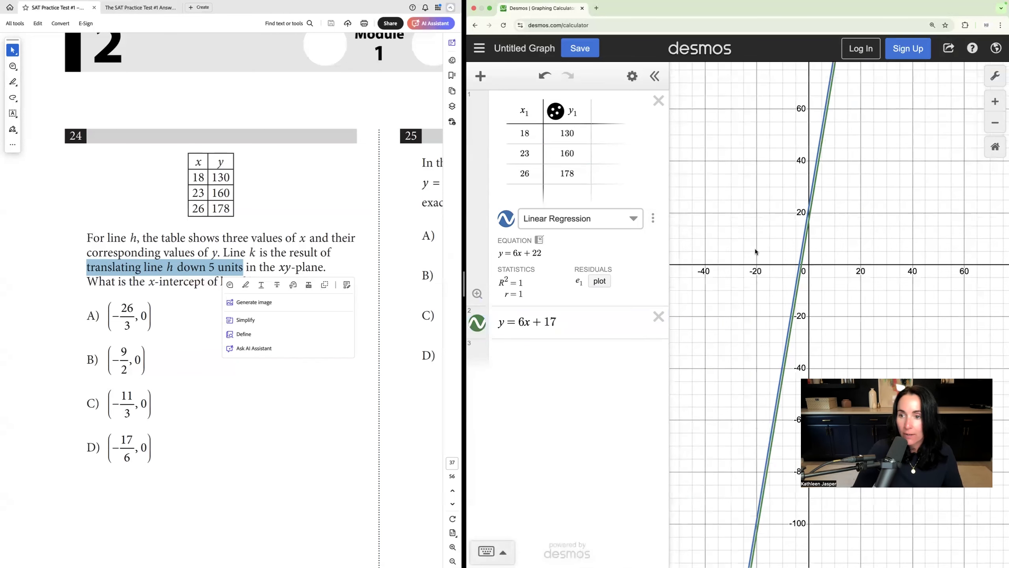
pyautogui.scroll(5, 755, 248)
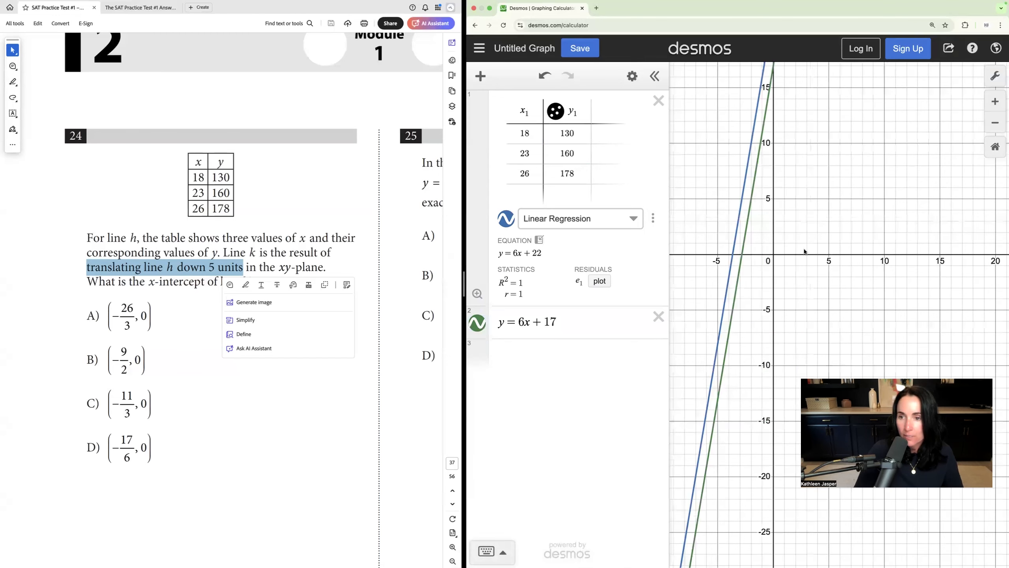
pyautogui.scroll(5, 804, 251)
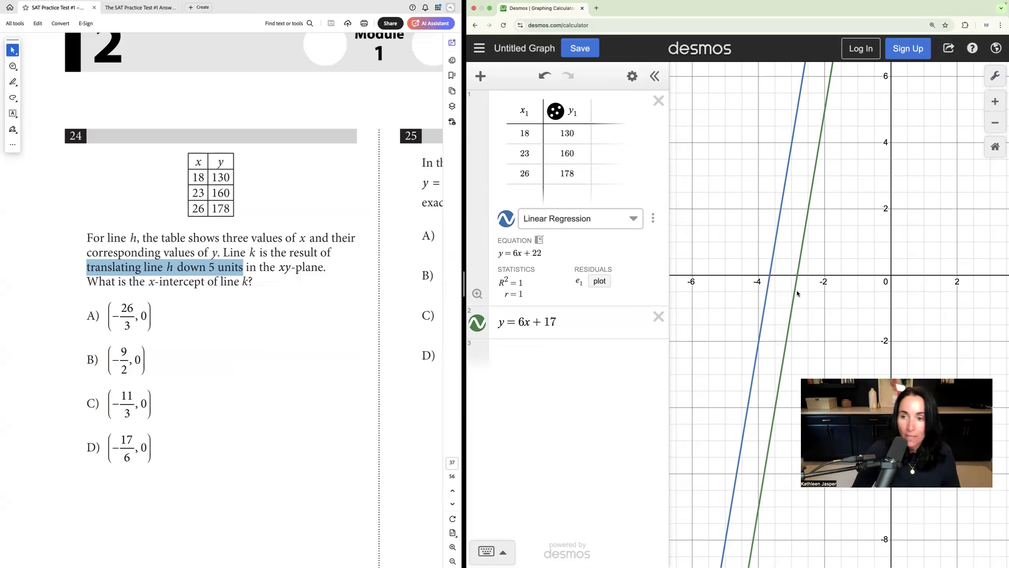
pyautogui.doubleClick(563, 321)
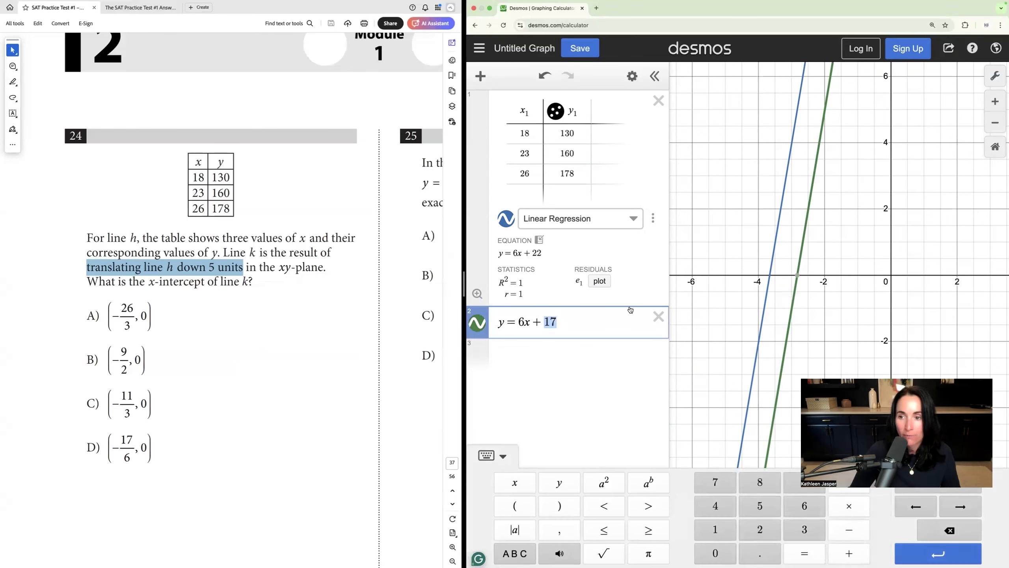
pyautogui.click(820, 295)
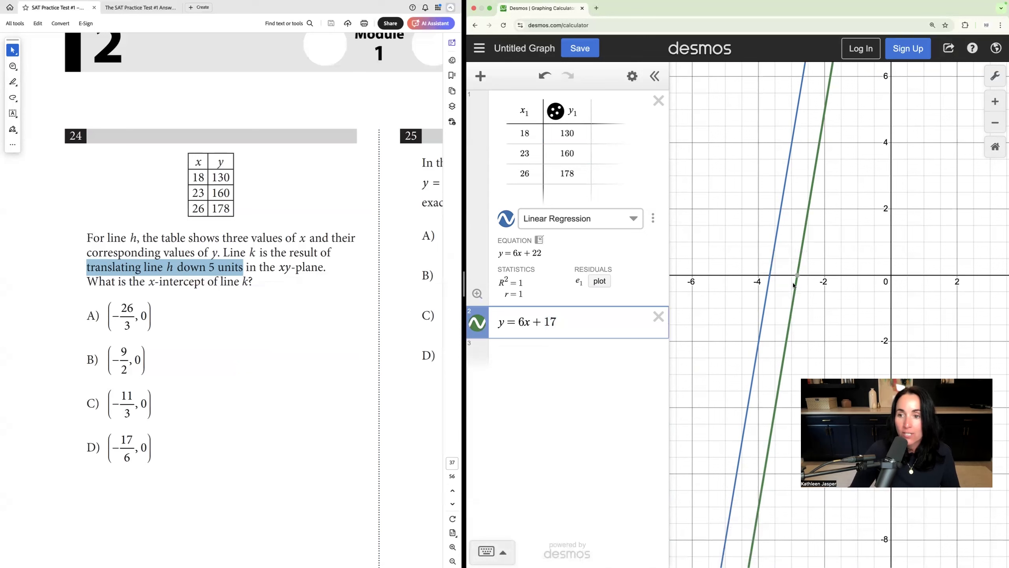
pyautogui.click(799, 276)
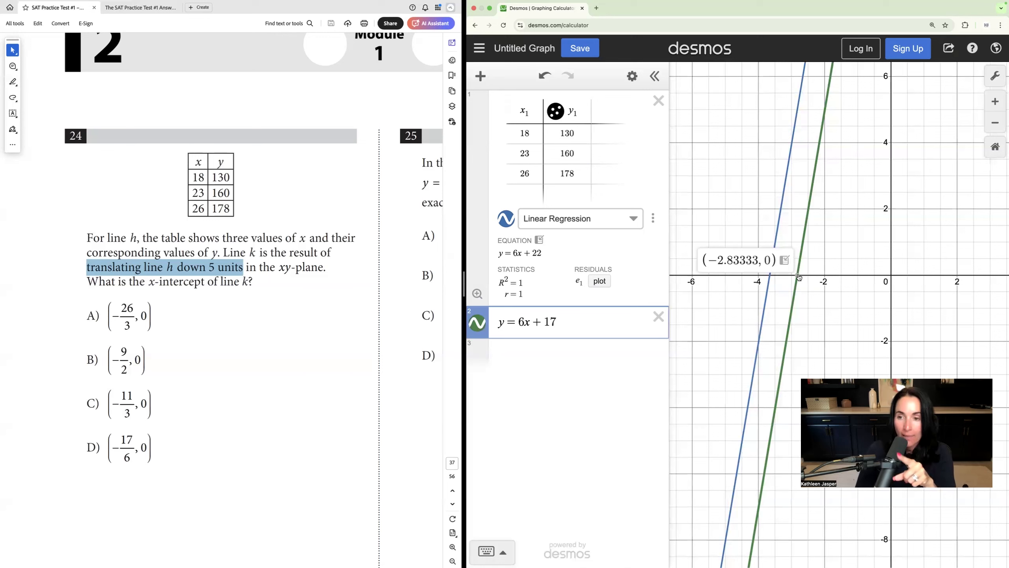
pyautogui.click(700, 262)
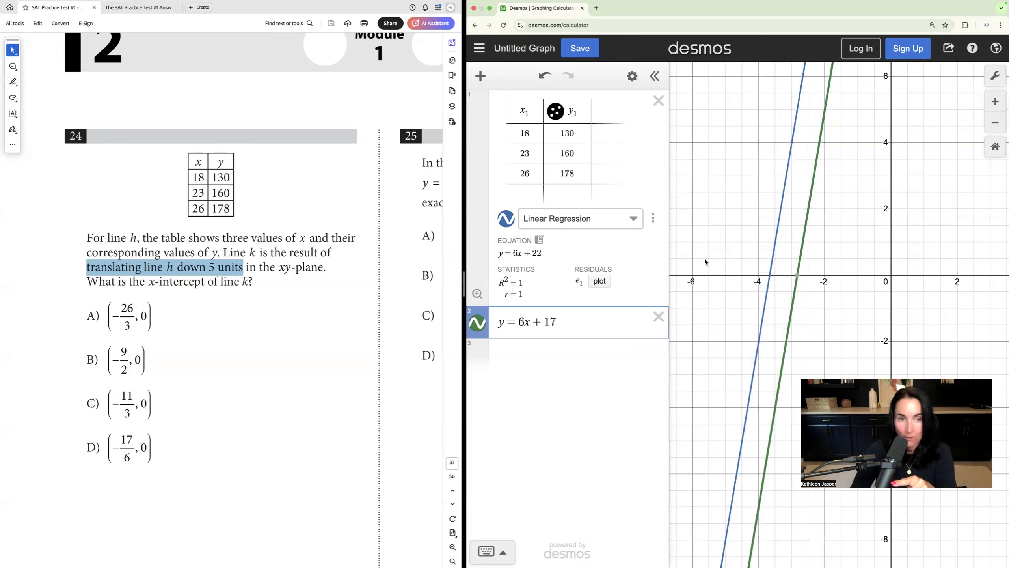
# - Reread the x-intercept question and check line k's x-axis crossing against the answer choices
pyautogui.click(105, 283)
pyautogui.moveTo(87, 282); pyautogui.dragTo(154, 283)
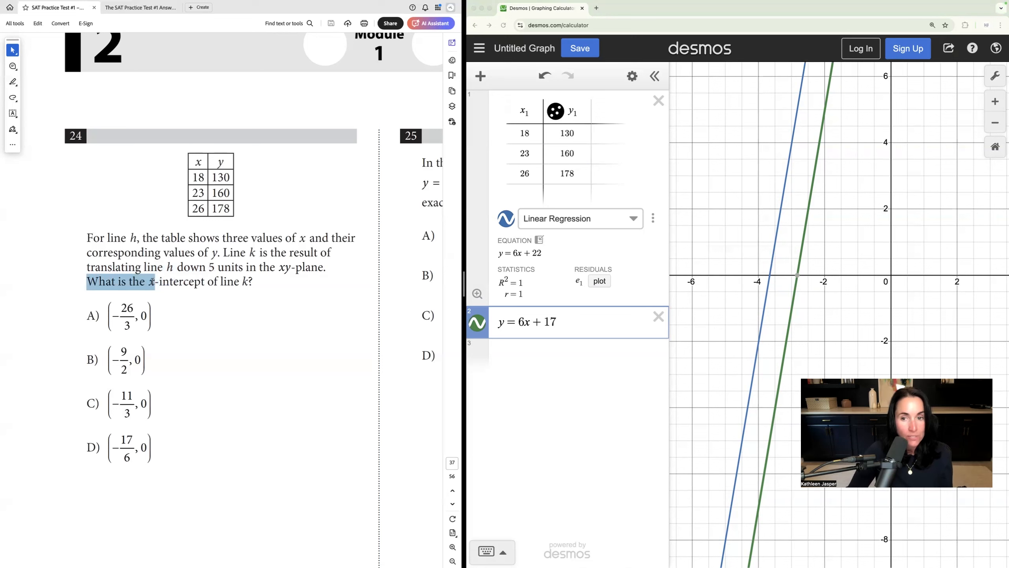
pyautogui.click(797, 276)
pyautogui.click(798, 277)
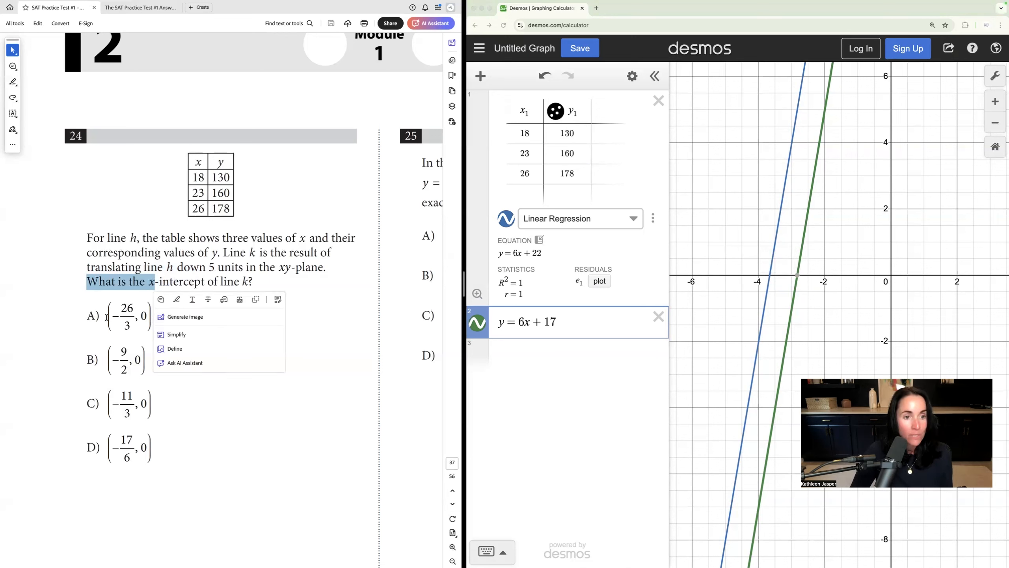
pyautogui.click(187, 371)
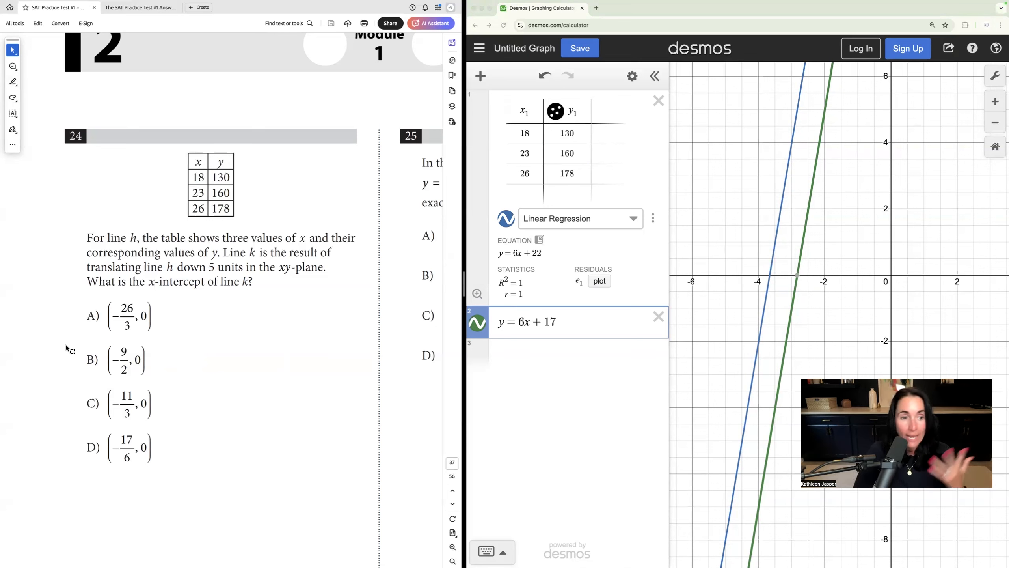
# - Display line k's x-axis crossing coordinates and compare the x-value with the fractions in question 24's answer choices
pyautogui.click(797, 275)
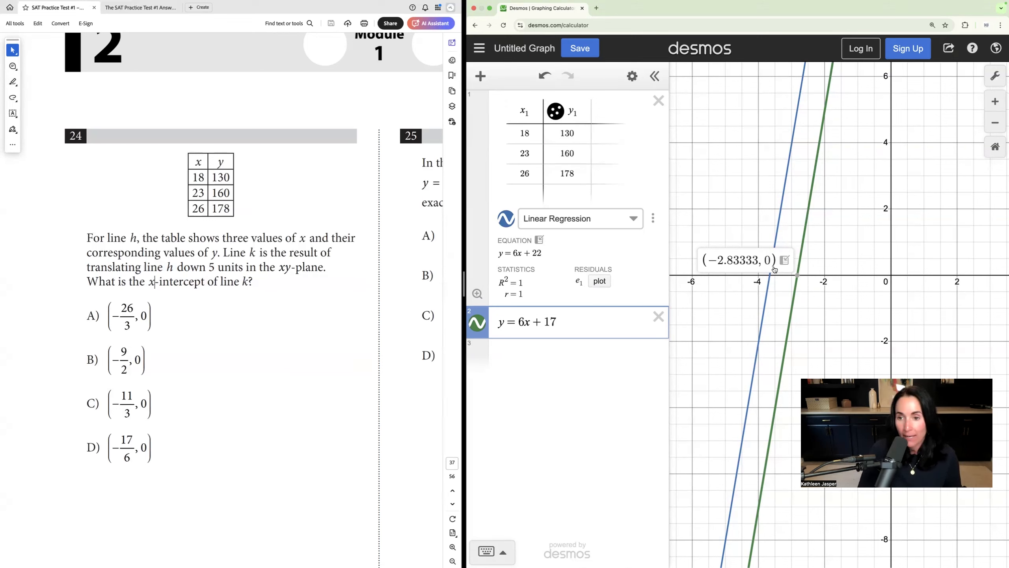
pyautogui.moveTo(718, 260); pyautogui.dragTo(739, 260)
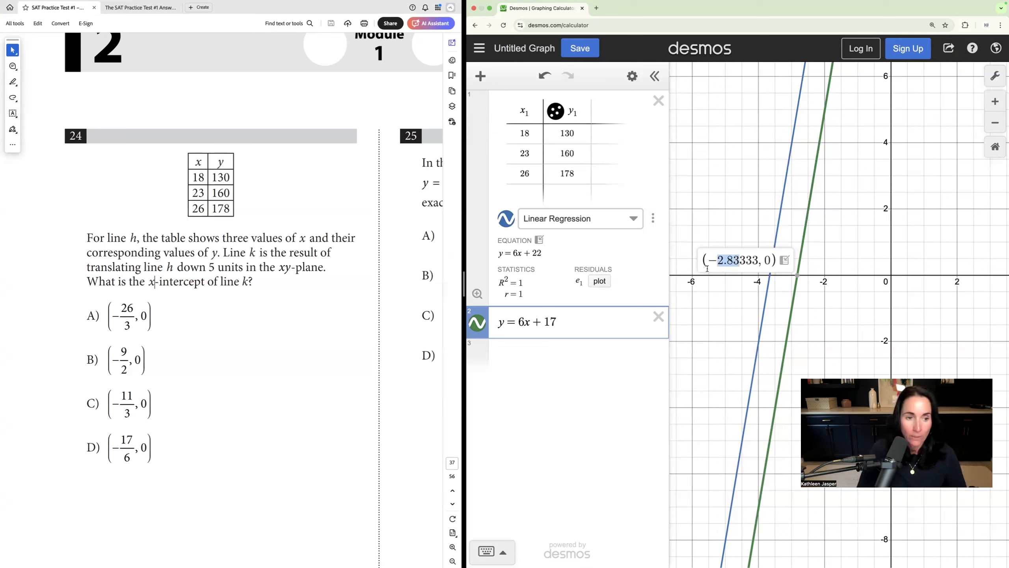
pyautogui.click(118, 321)
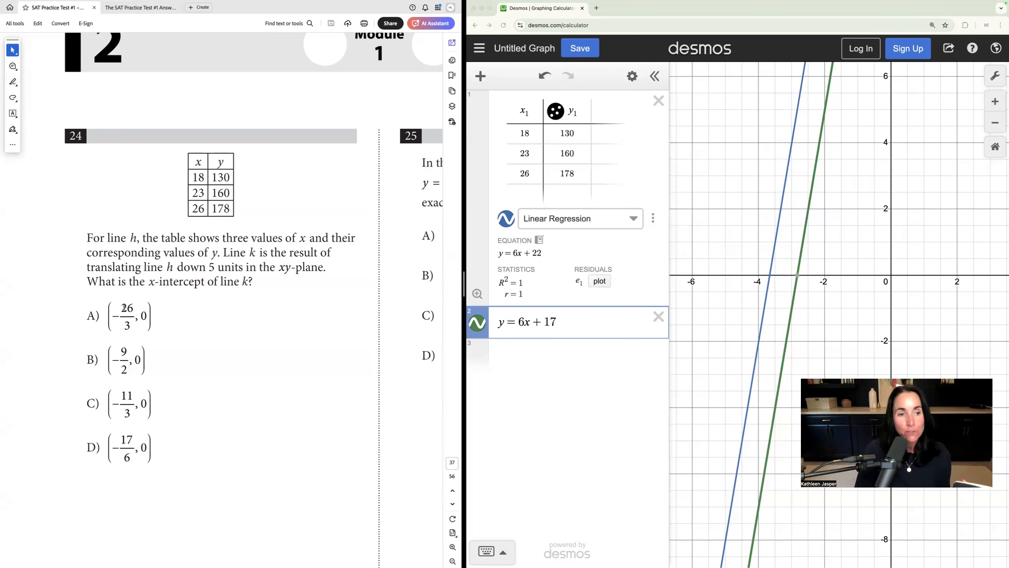
pyautogui.doubleClick(128, 322)
pyautogui.click(211, 318)
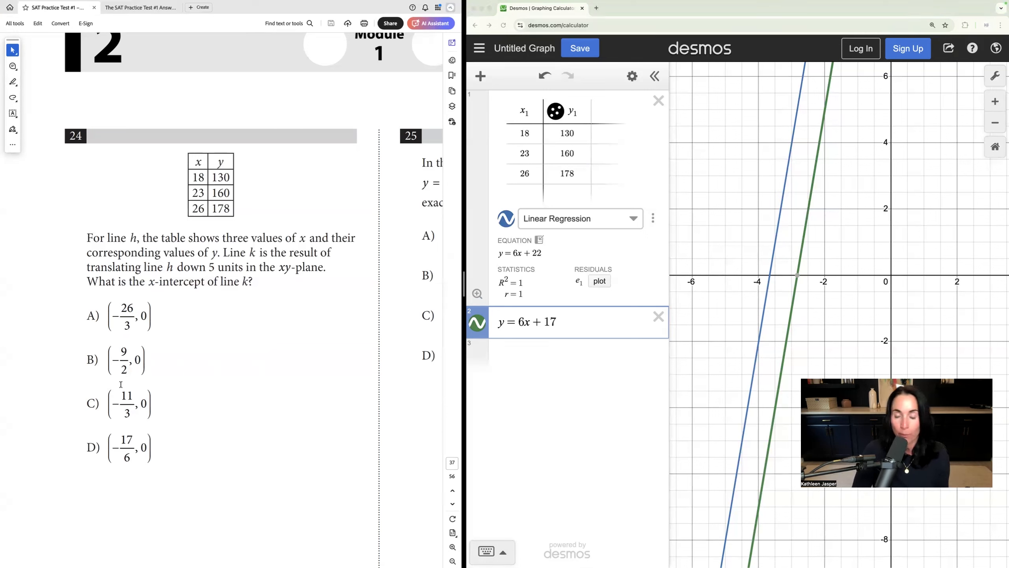
pyautogui.click(799, 276)
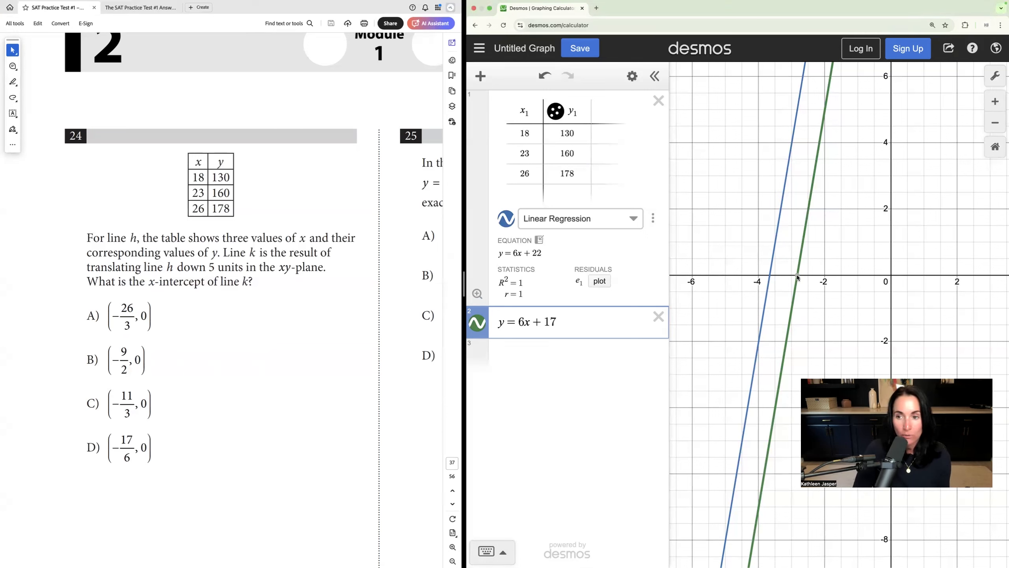
pyautogui.click(132, 396)
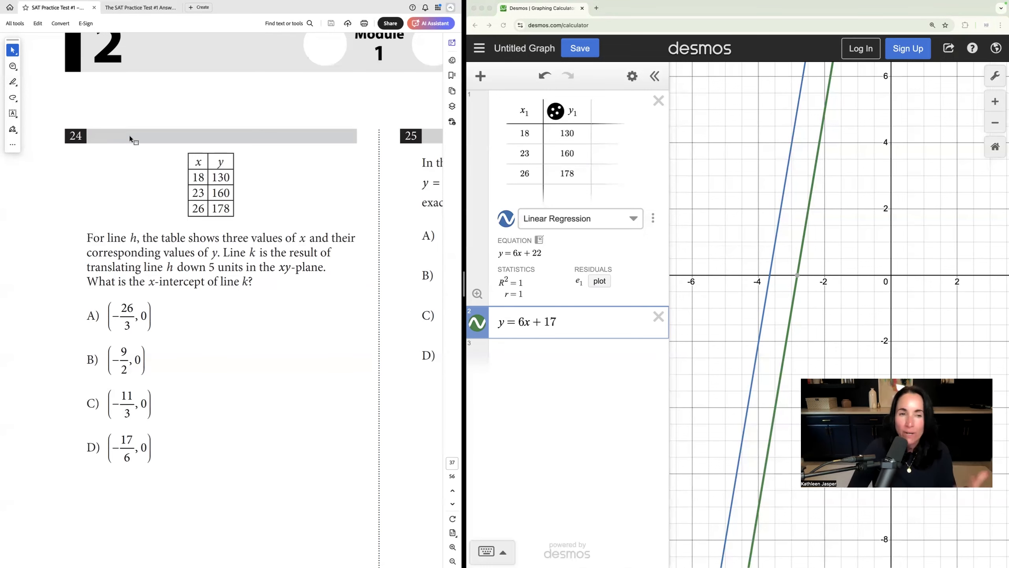
# - Review the solution to question 24: the table's regression equation, the 5-unit downward translation, and line k's x-intercept
pyautogui.click(480, 76)
pyautogui.click(635, 126)
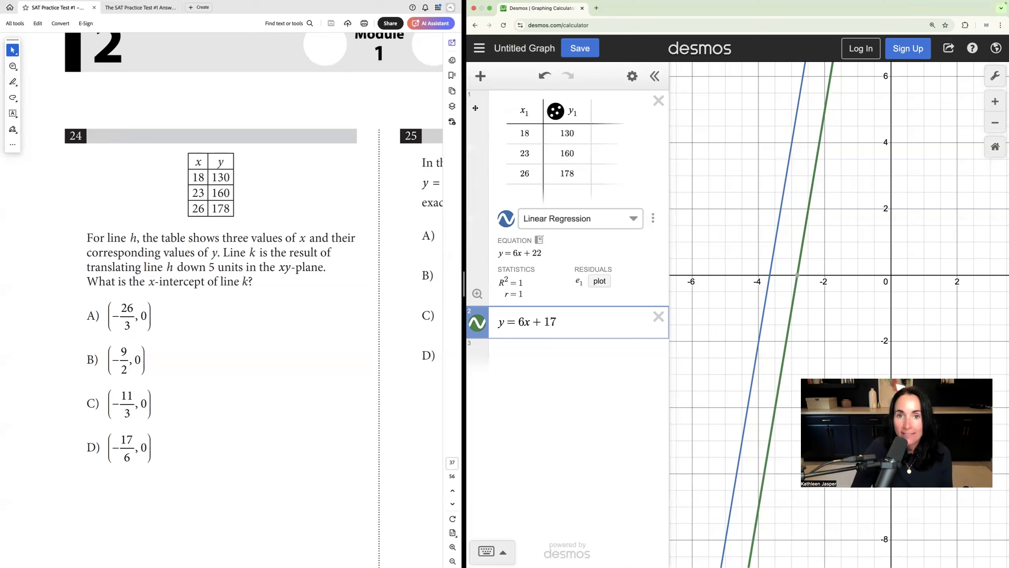
pyautogui.moveTo(499, 256); pyautogui.dragTo(550, 256)
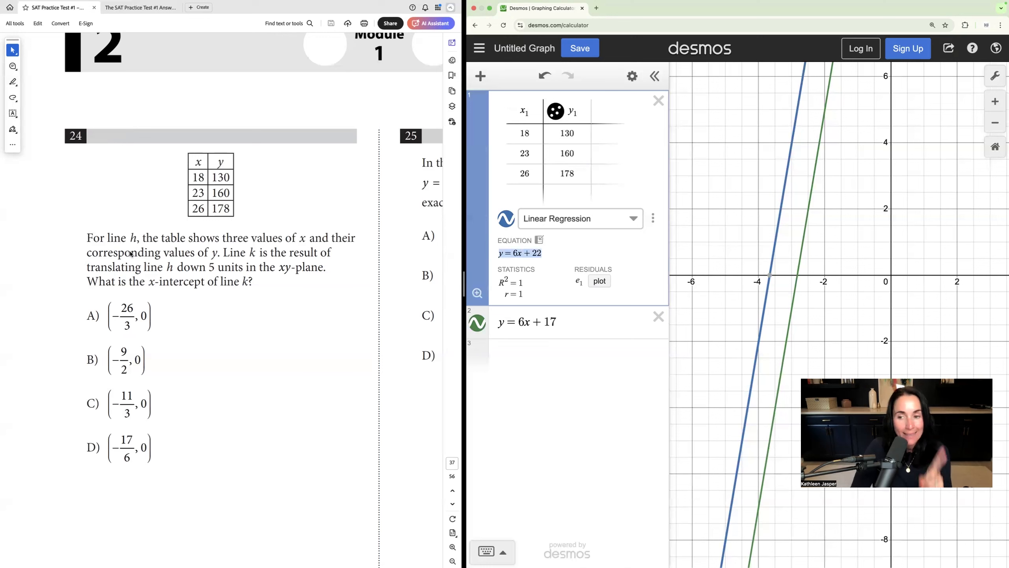
pyautogui.click(179, 272)
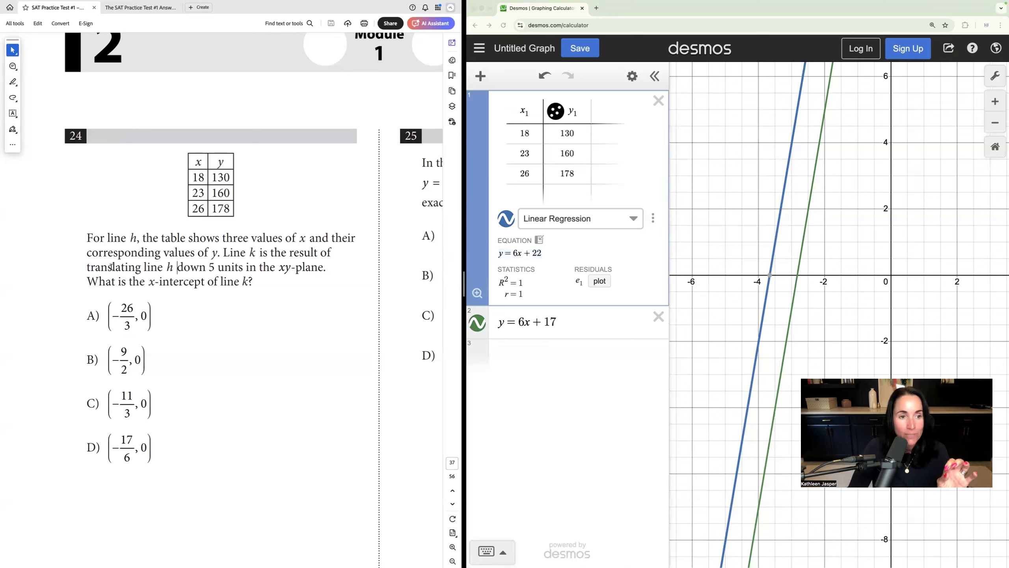
pyautogui.moveTo(87, 267); pyautogui.dragTo(219, 268)
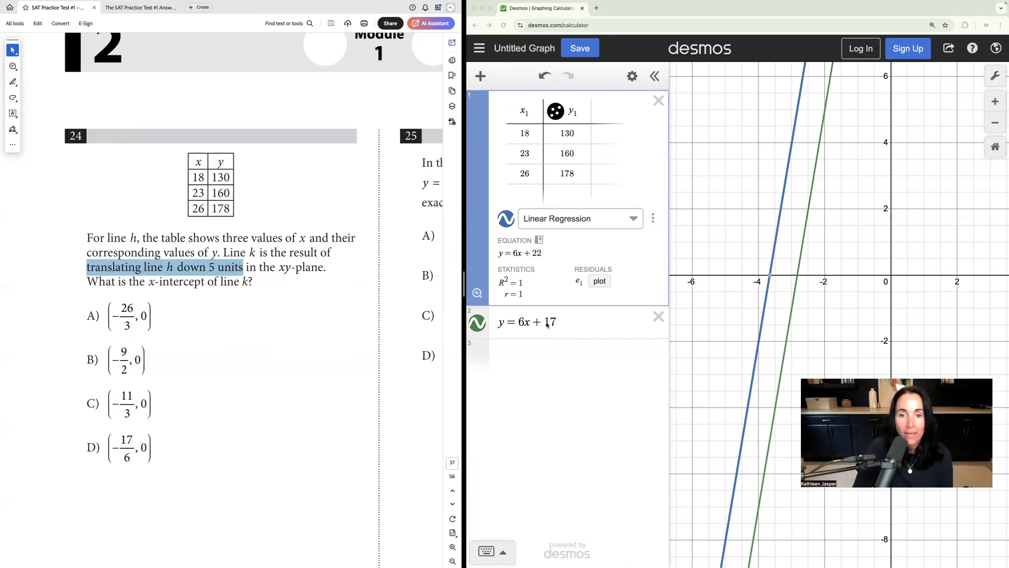
pyautogui.click(798, 274)
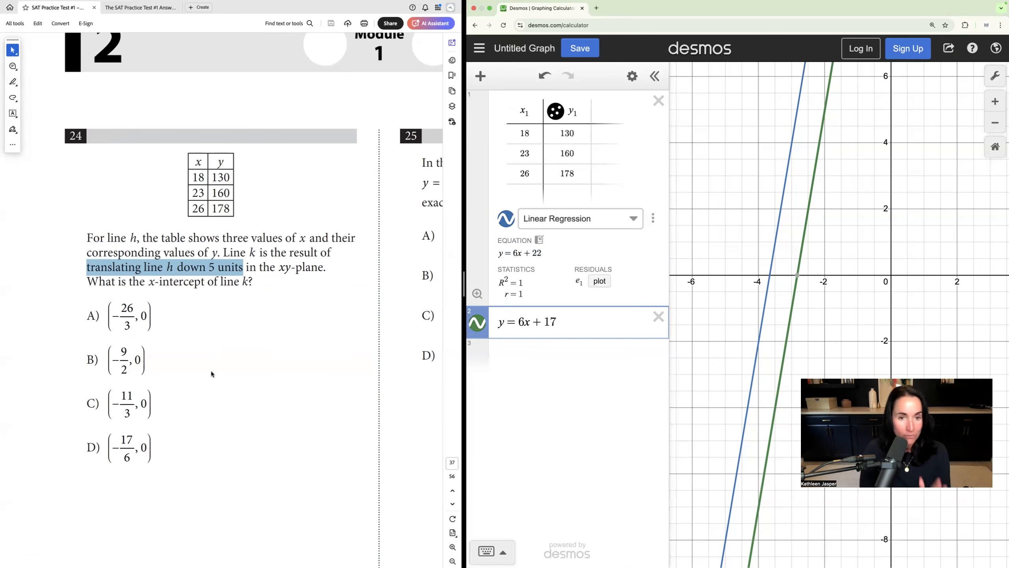
# - Go to question 25 and clear the data table and the y = 6x + 17 expression from the calculator
pyautogui.hscroll(5, 260, 346)
pyautogui.hscroll(2, 260, 347)
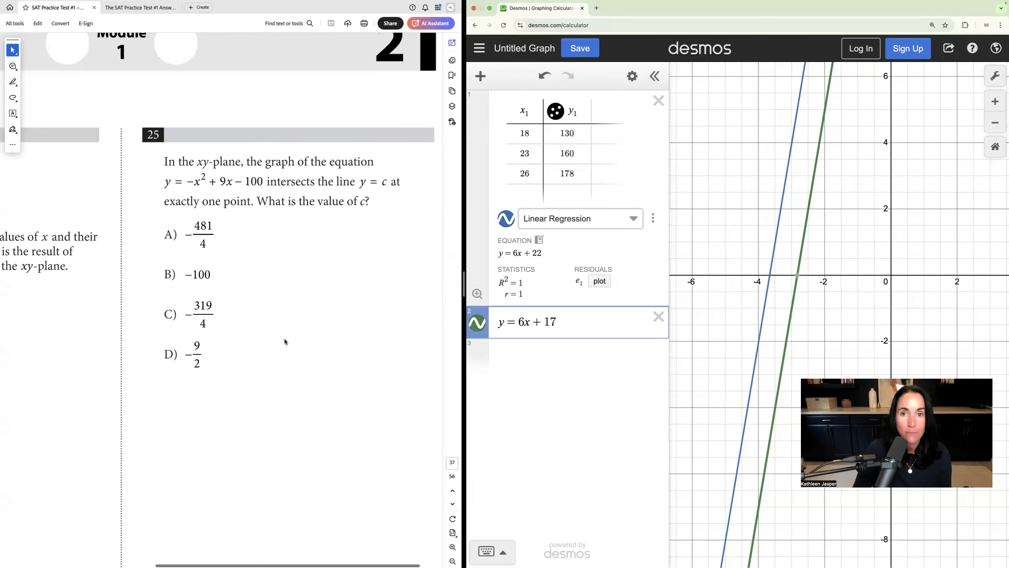
pyautogui.click(658, 101)
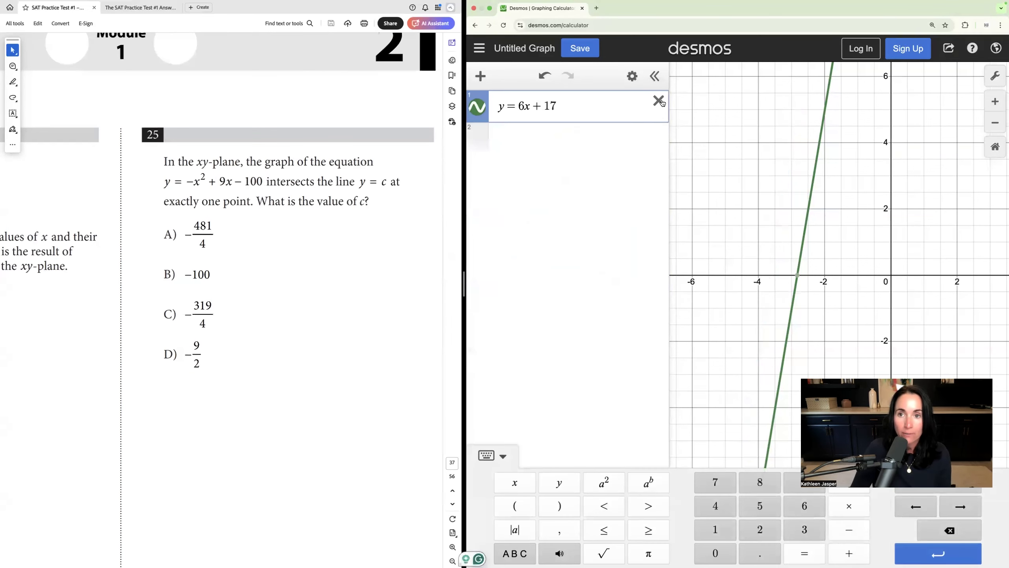
pyautogui.click(658, 101)
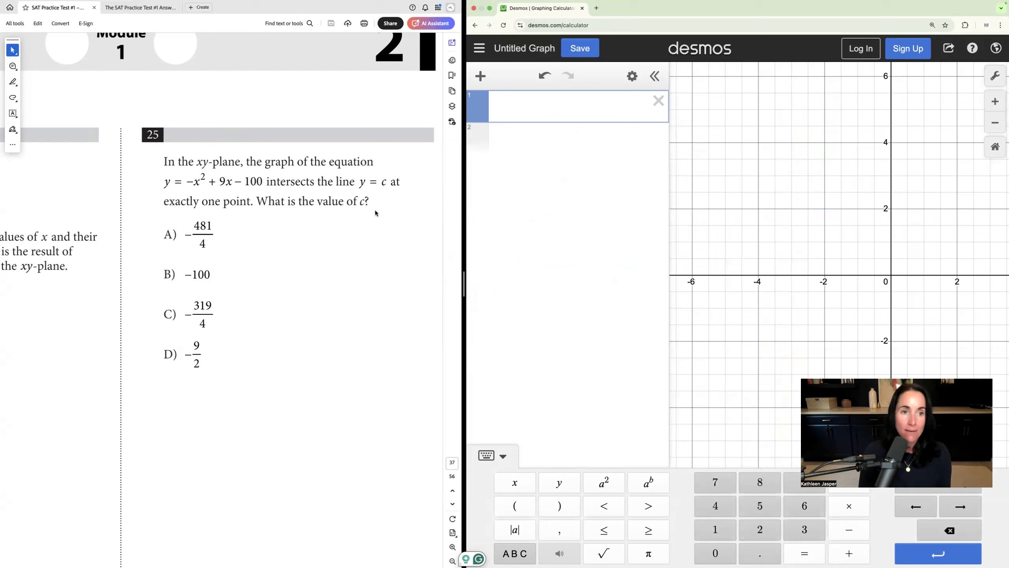
# - Graph the parabola y = -x^2 + 9x - 100 from question 25
pyautogui.write('y=-x^2')
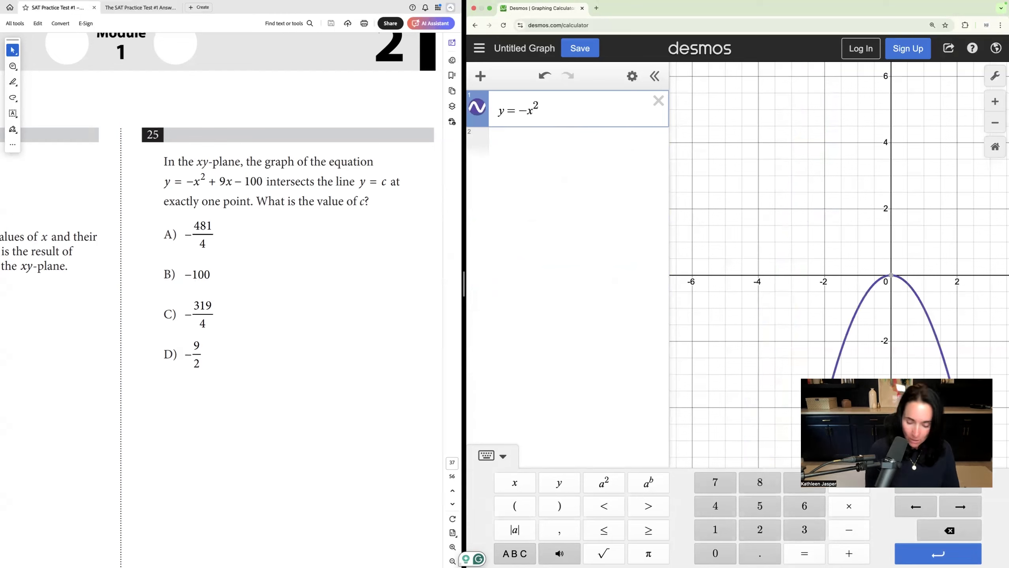
pyautogui.write('+')
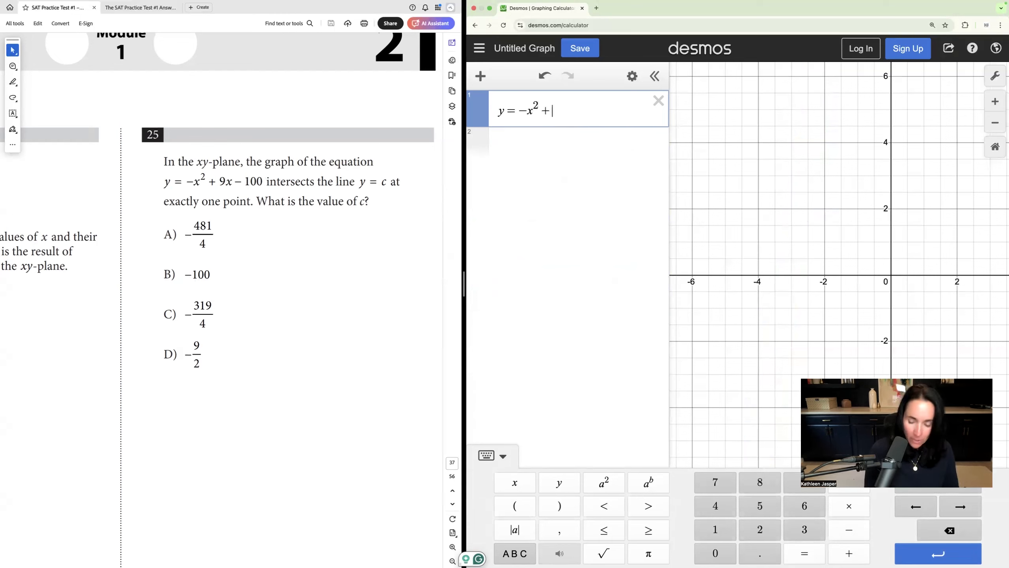
pyautogui.write('9x-100')
# - Locate the parabola's vertex on the graph and display its coordinates
pyautogui.scroll(-10, 861, 235)
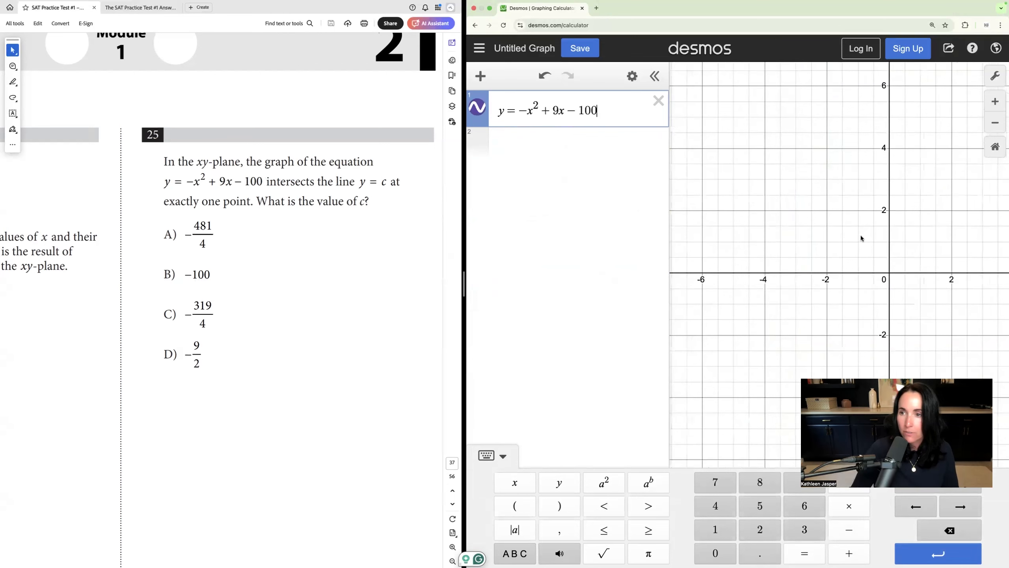
pyautogui.click(861, 236)
pyautogui.scroll(-5, 860, 236)
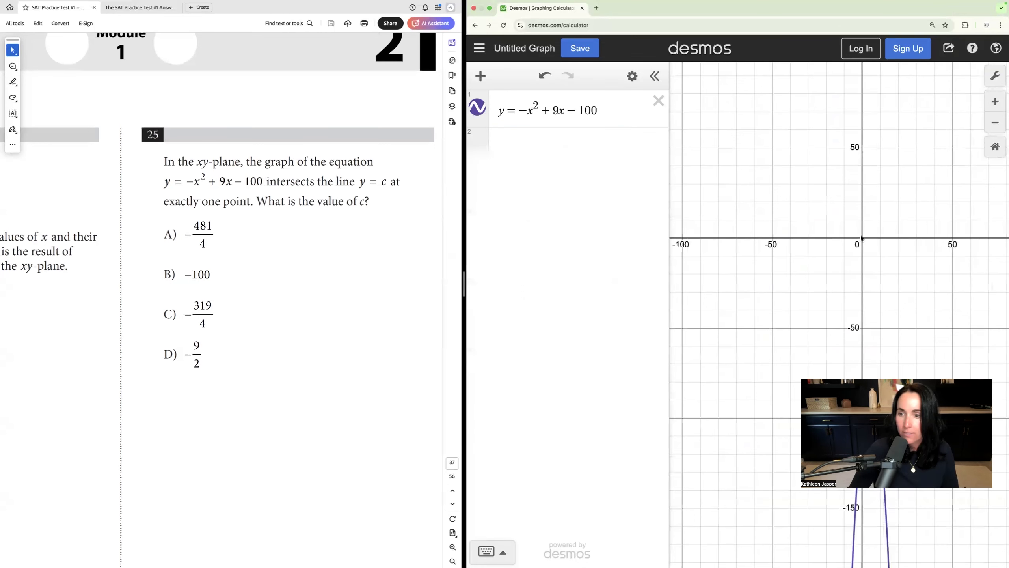
pyautogui.moveTo(841, 217); pyautogui.dragTo(814, 115)
pyautogui.scroll(2, 814, 115)
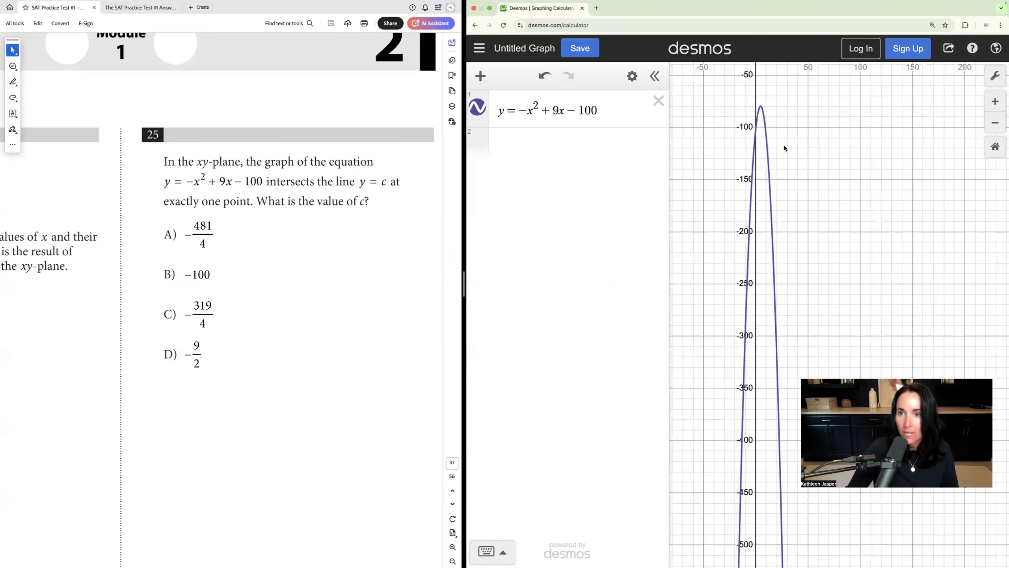
pyautogui.scroll(4, 813, 161)
pyautogui.scroll(4, 842, 177)
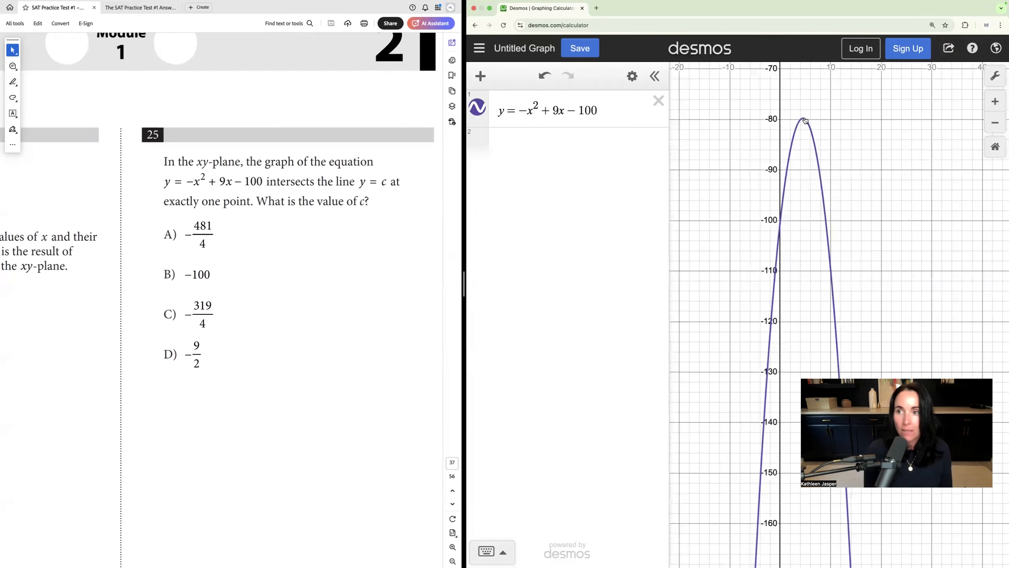
pyautogui.click(805, 120)
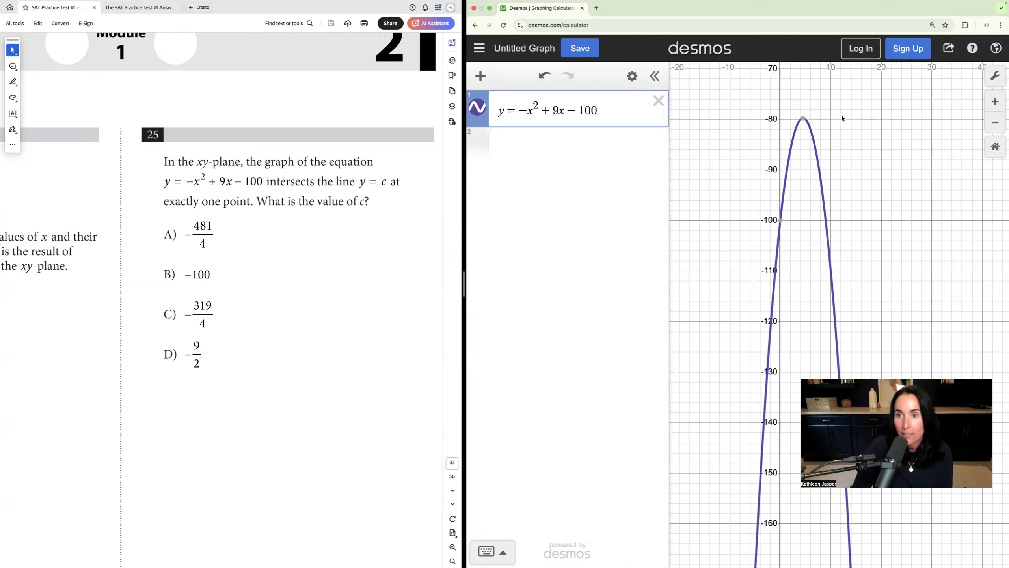
# - Examine the vertex's y-coordinate as the value of c and compare it with question 25's answer choices
pyautogui.moveTo(804, 121)
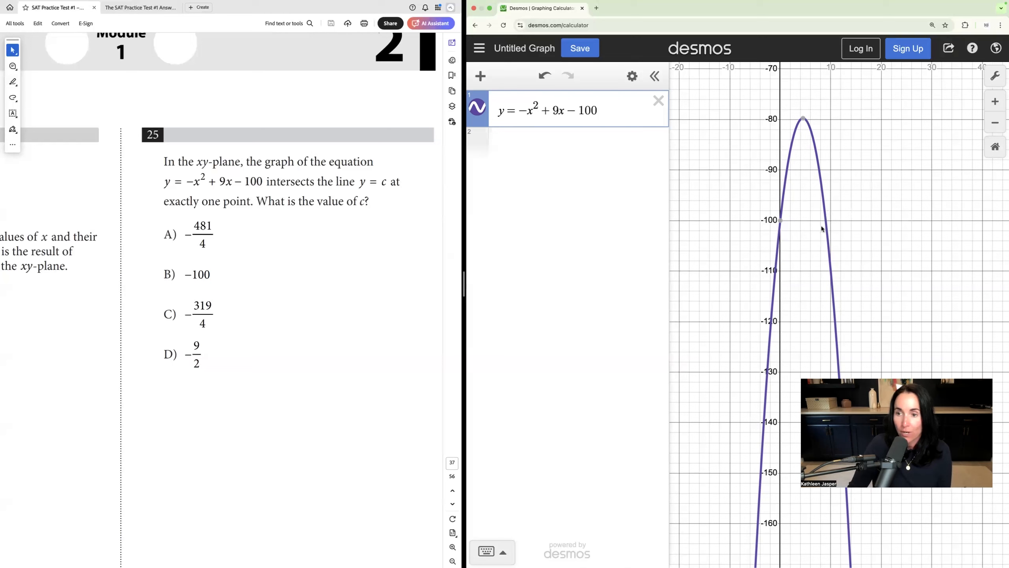
pyautogui.click(802, 119)
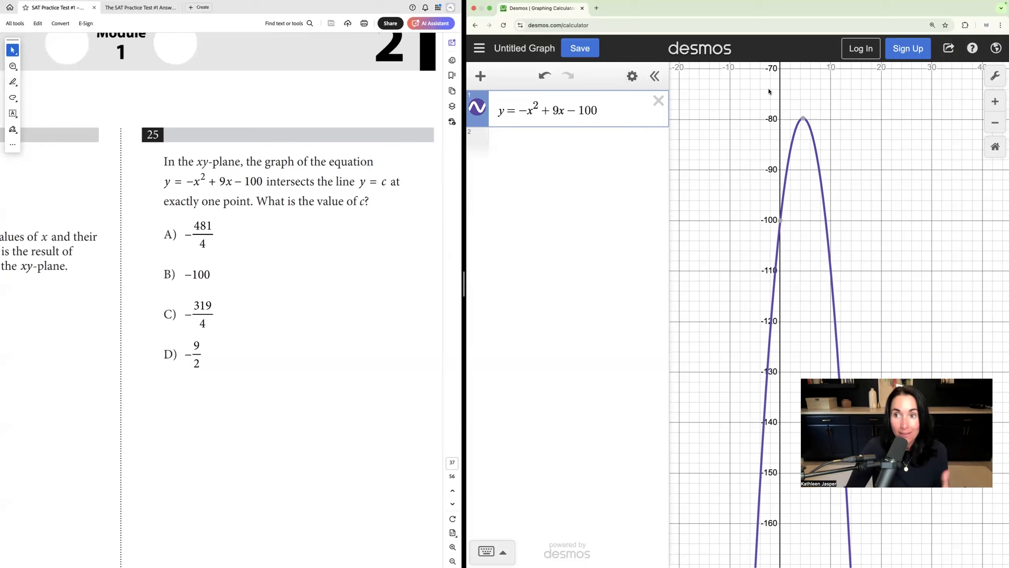
pyautogui.moveTo(802, 120)
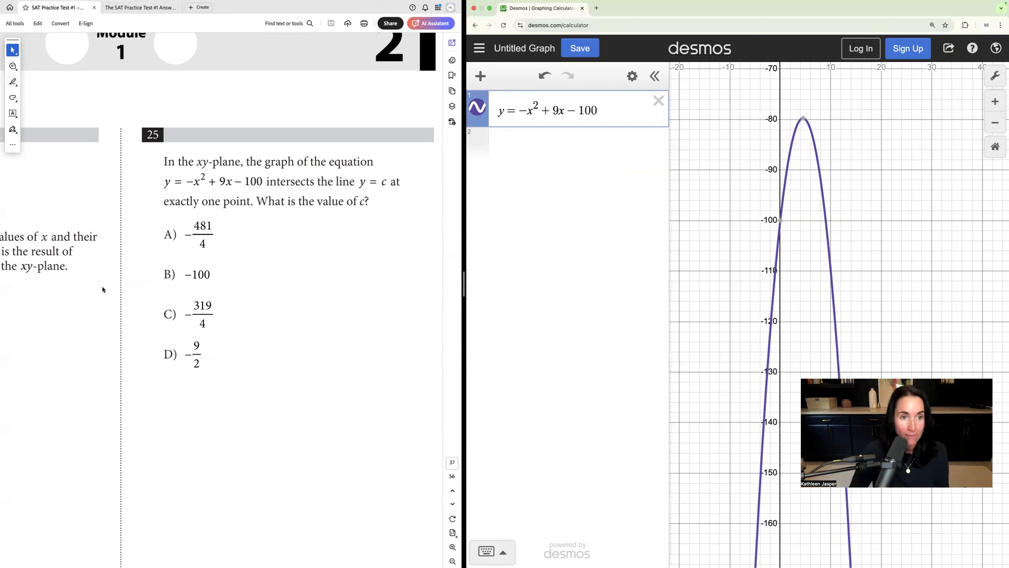
pyautogui.click(803, 118)
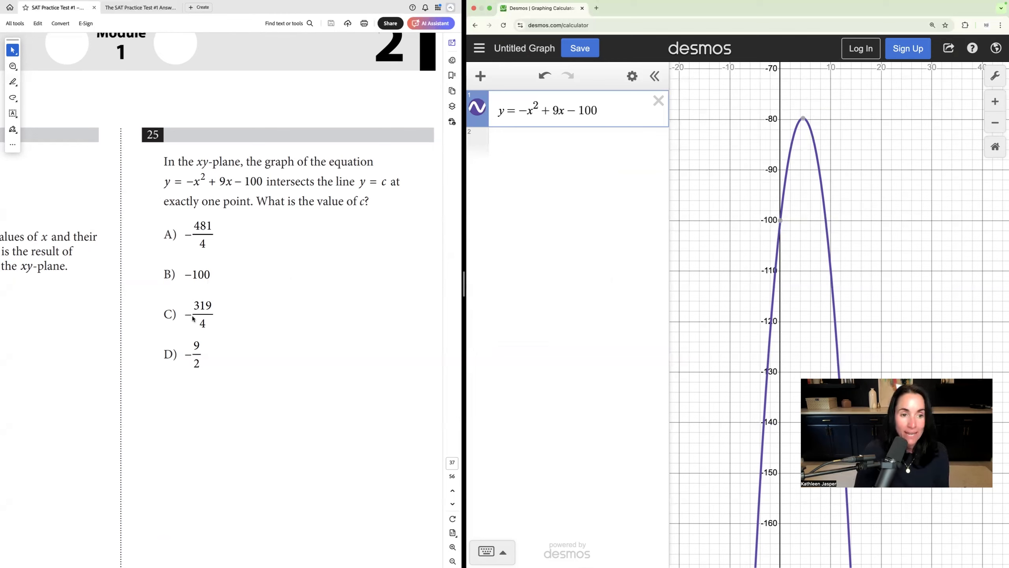
pyautogui.moveTo(803, 117)
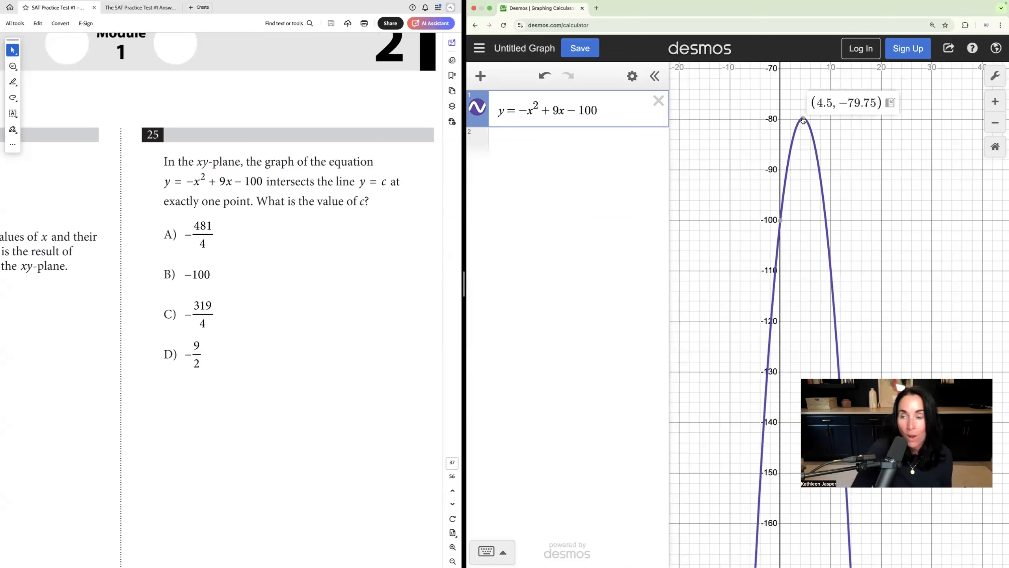
pyautogui.moveTo(843, 102); pyautogui.dragTo(876, 102)
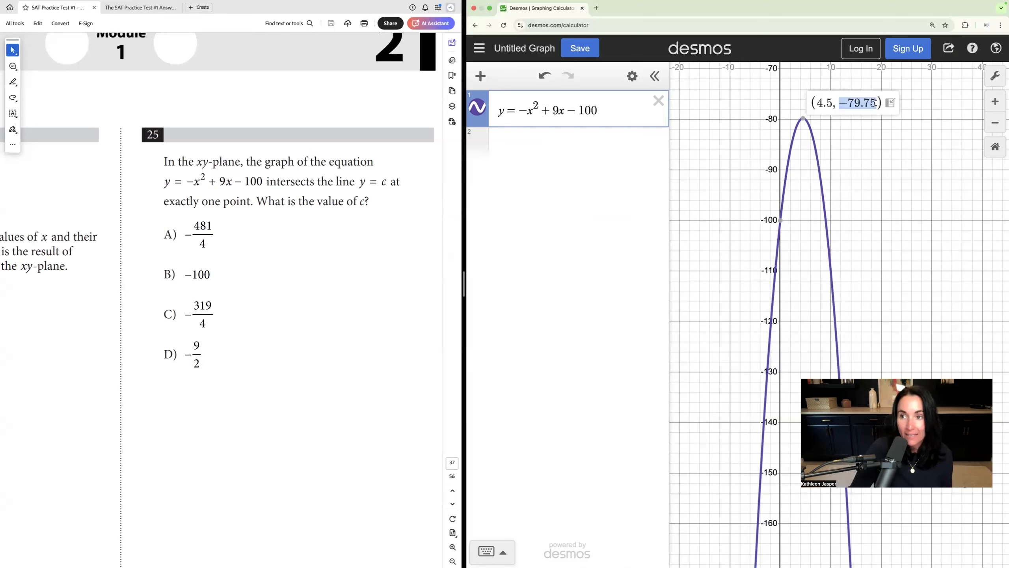